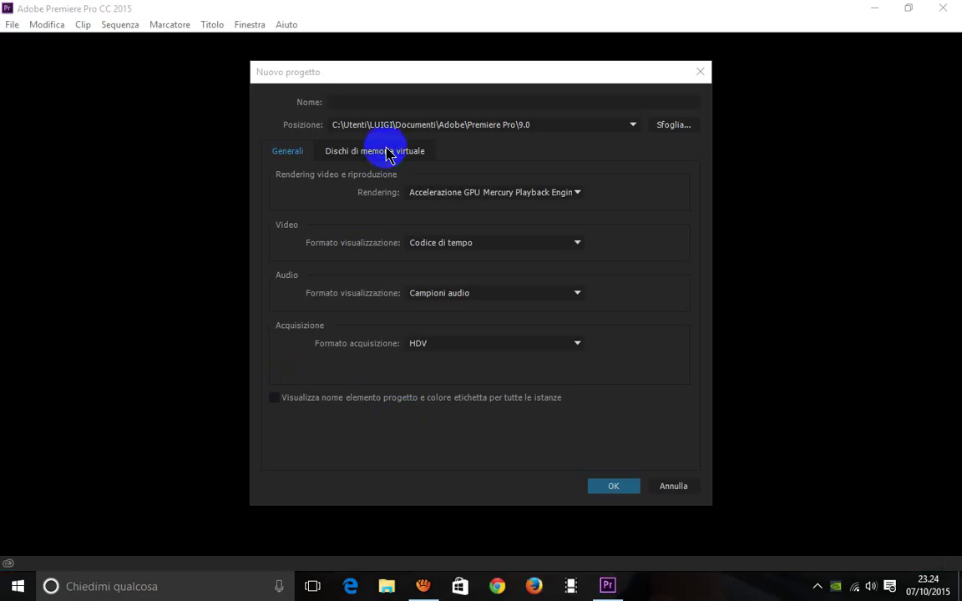
- Create project MIOPROGETTO with GPU-accelerated Mercury Playback rendering after dismissing the invalid path warning
left_click(617, 487)
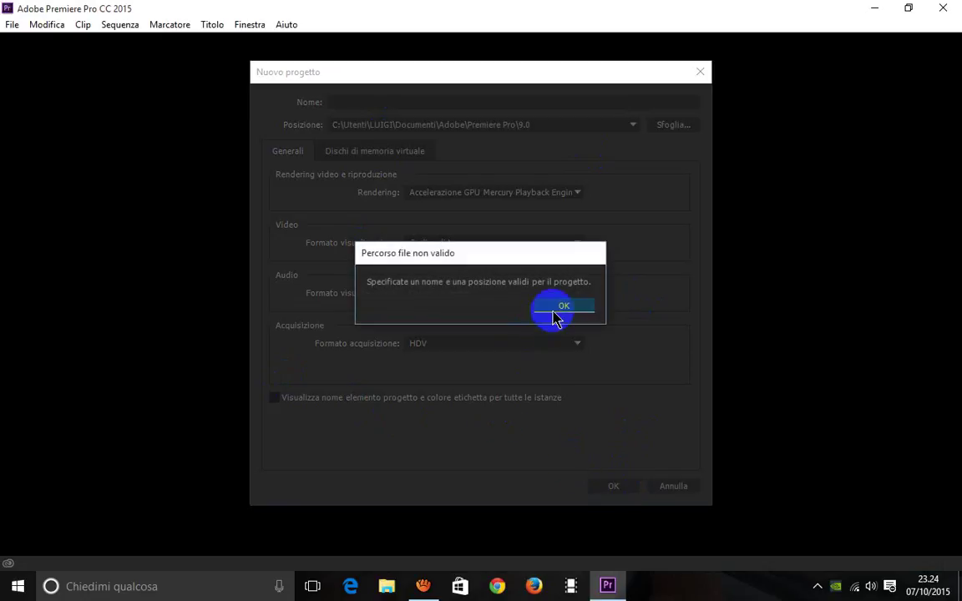
left_click(562, 311)
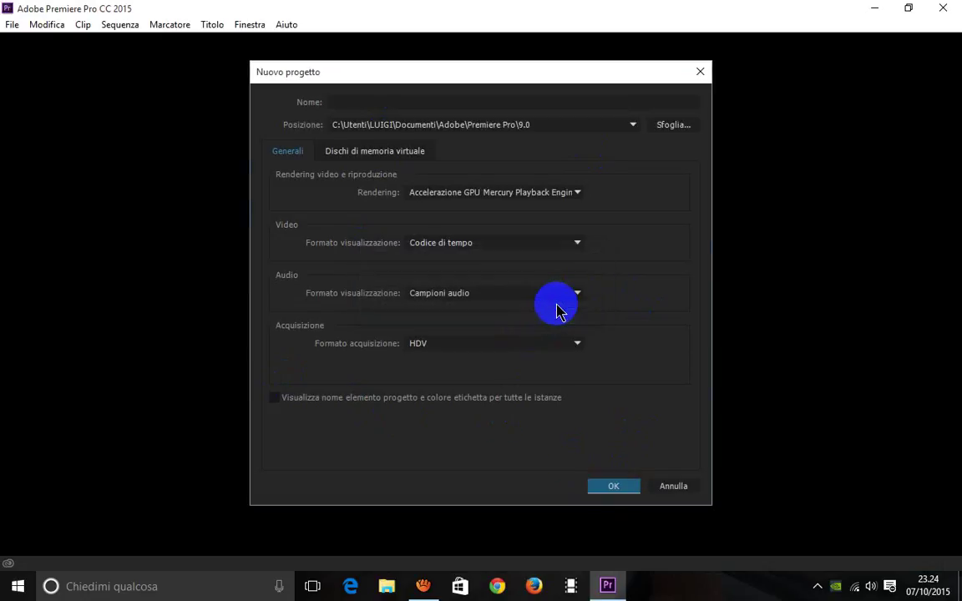
left_click(338, 102)
type("MIOPROGETTO")
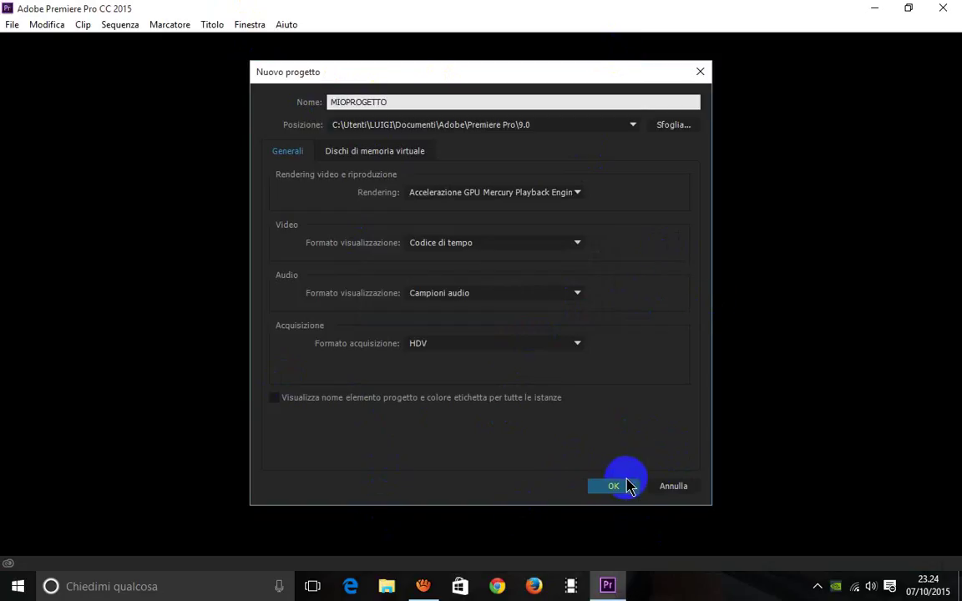
left_click(560, 196)
left_click(562, 197)
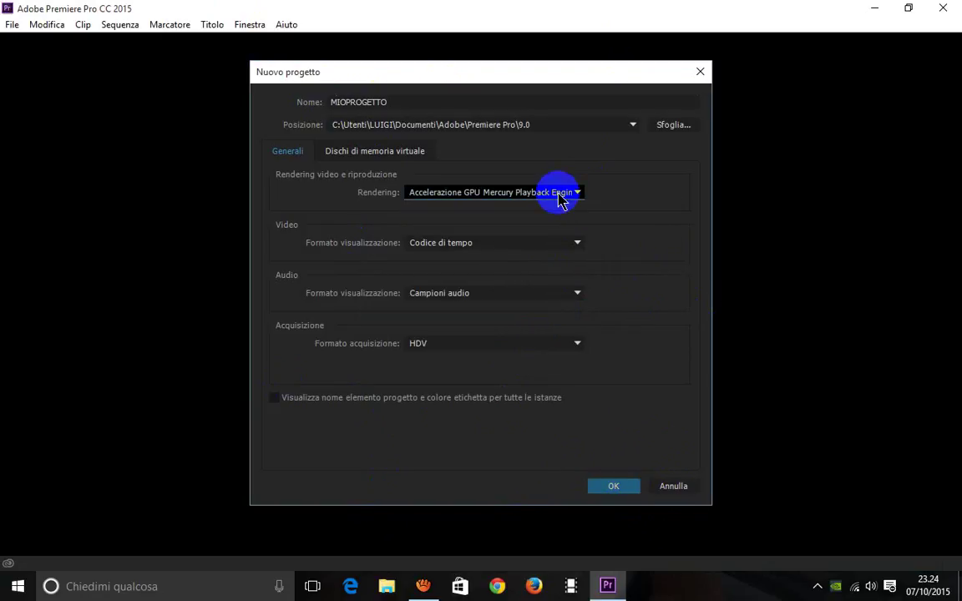
left_click(621, 486)
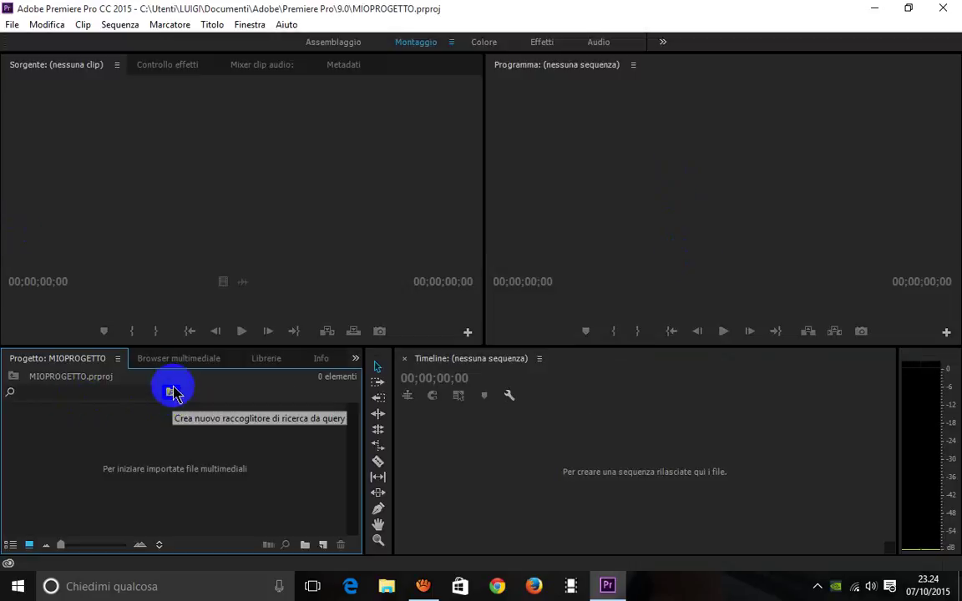
- Import VID-20150809-WA0077.mp4 and VID-20150810-WA0037.mp4 through File > Importa
left_click(179, 365)
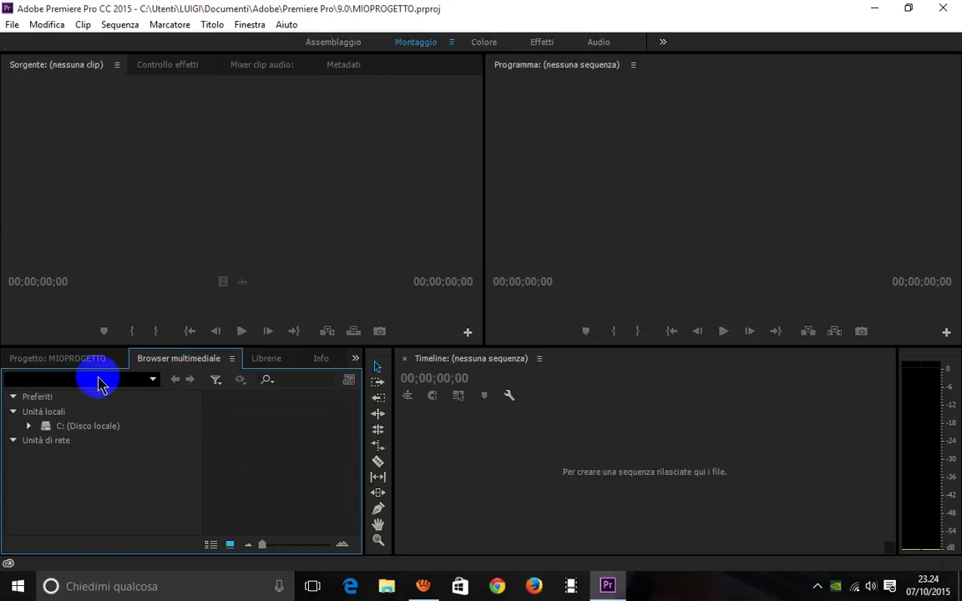
left_click(81, 359)
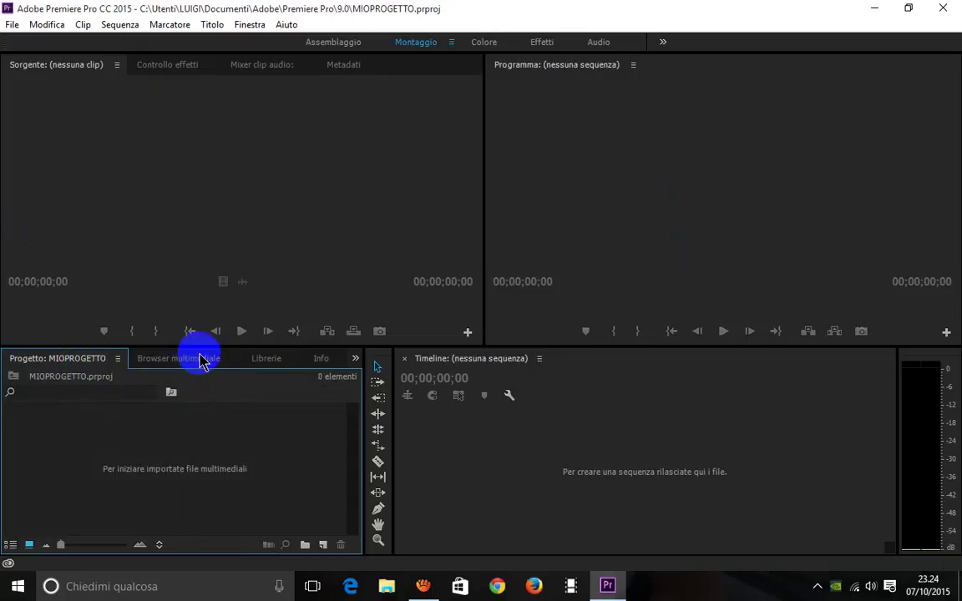
left_click(12, 25)
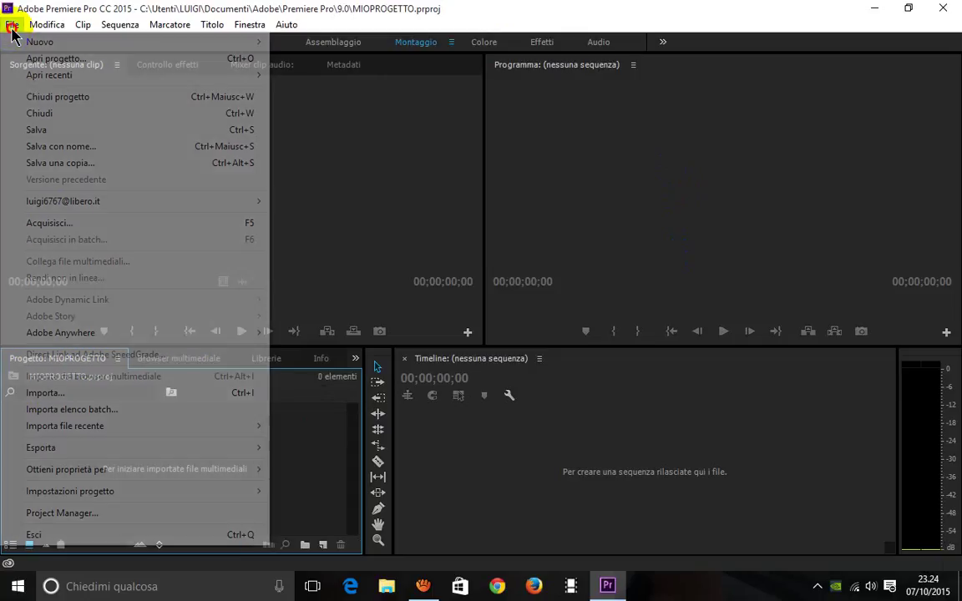
left_click(58, 393)
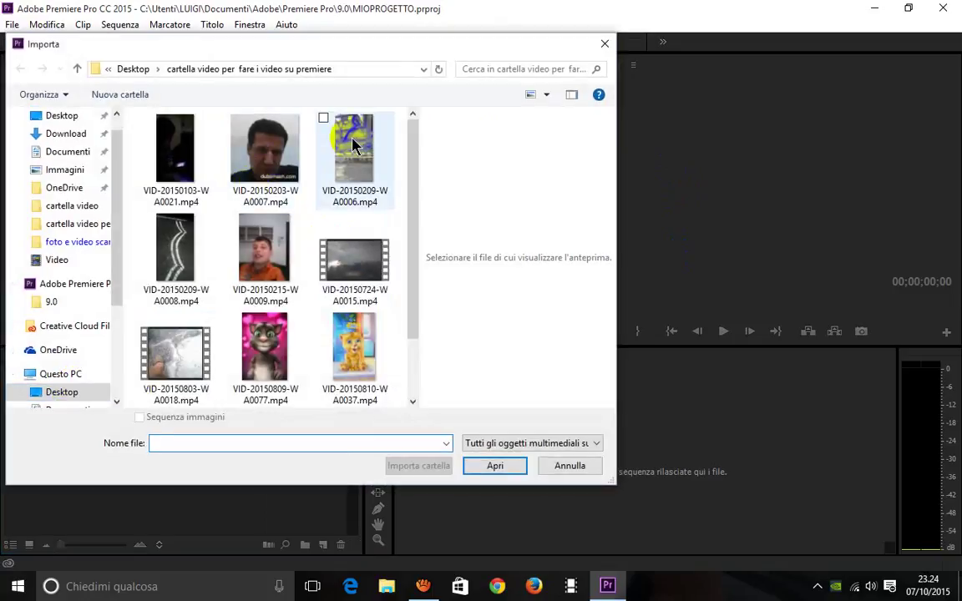
left_click(270, 355)
left_click(354, 346, "ctrl")
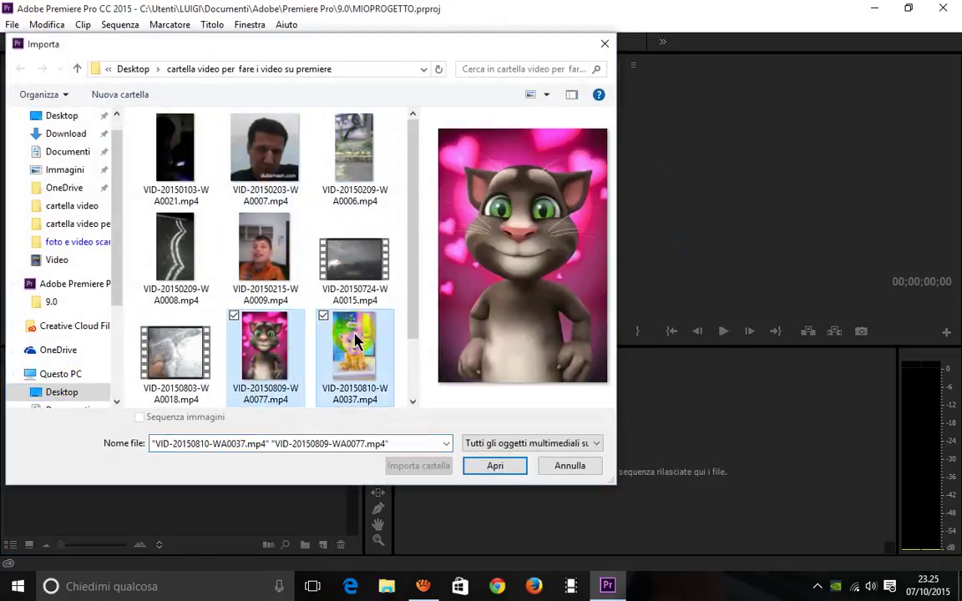
left_click(491, 466)
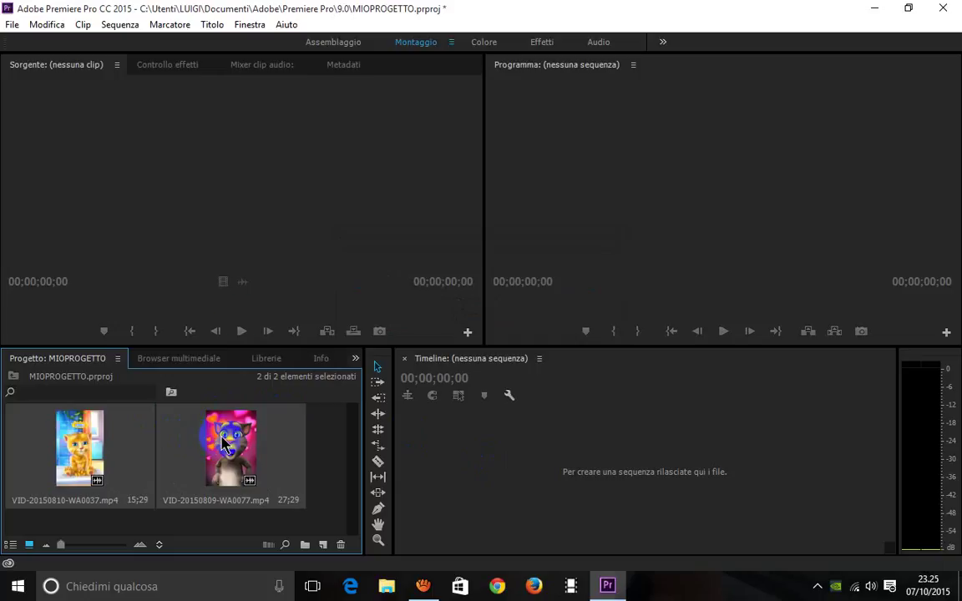
- Load VID-20150809-WA0077 into the Source monitor and play it briefly
left_click_drag(223, 444, 232, 219)
left_click(242, 331)
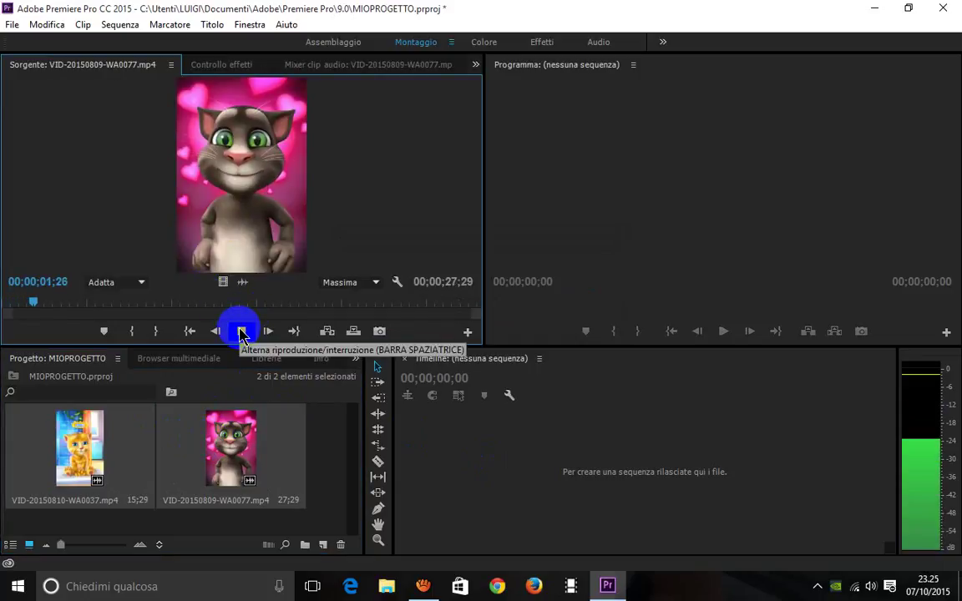
left_click(241, 331)
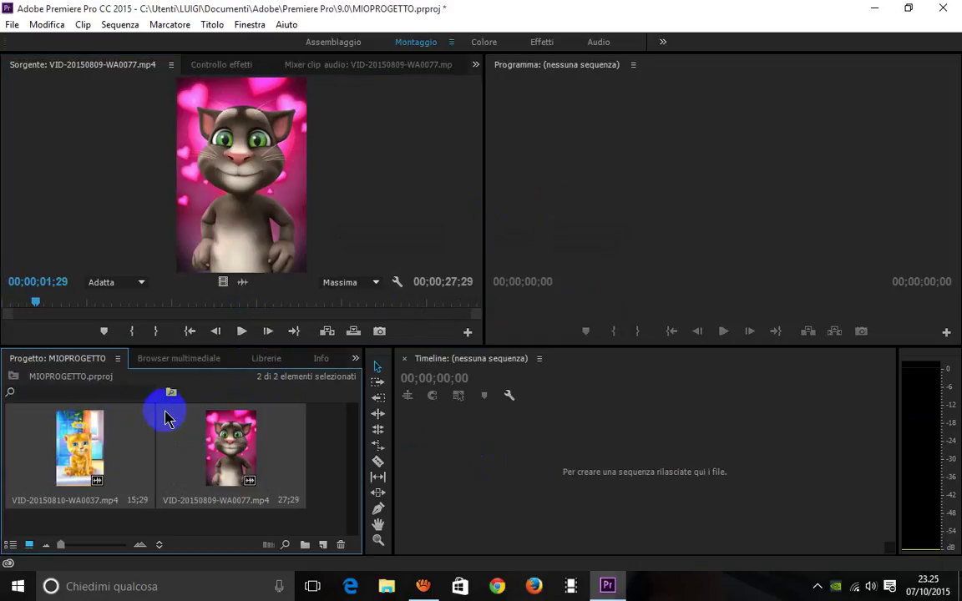
mouse_move(79, 439)
left_mouse_down()
mouse_move(400, 313)
mouse_move(192, 513)
left_mouse_up()
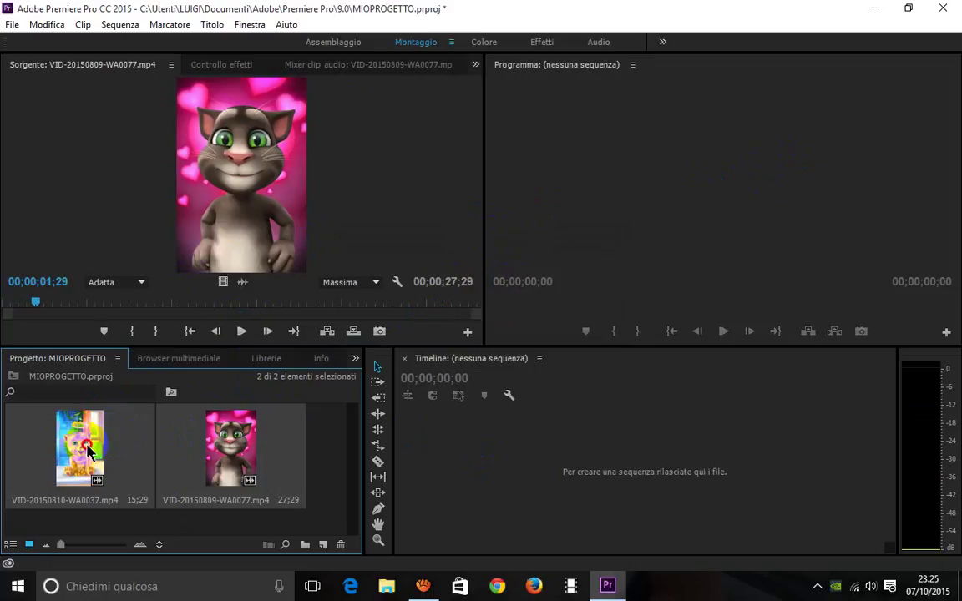
left_click(207, 245)
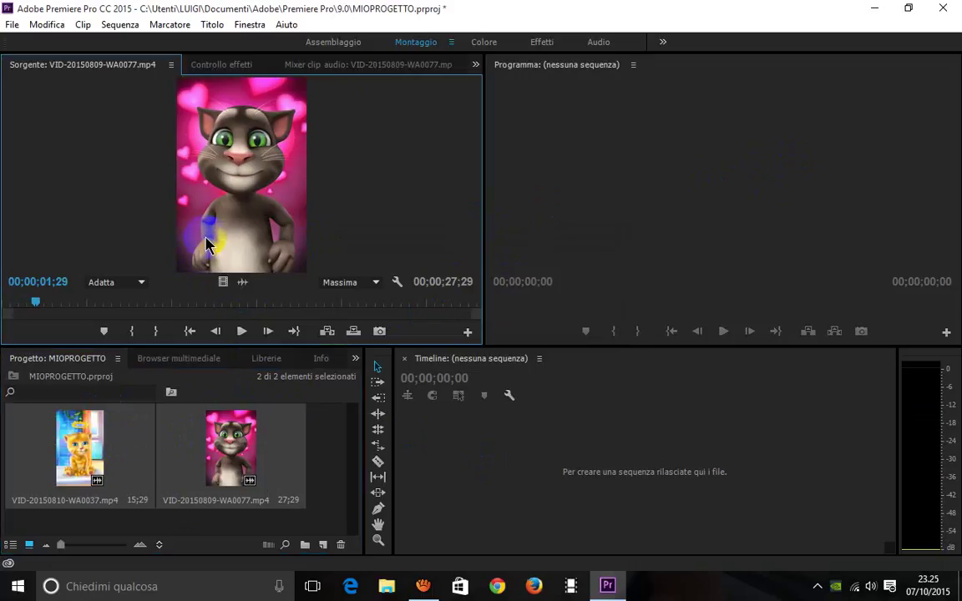
- Drag the previewed clip into the Project panel as a second copy, then select VID-20150810-WA0037
left_click(46, 440)
left_click(214, 216)
left_click_drag(213, 213, 192, 505)
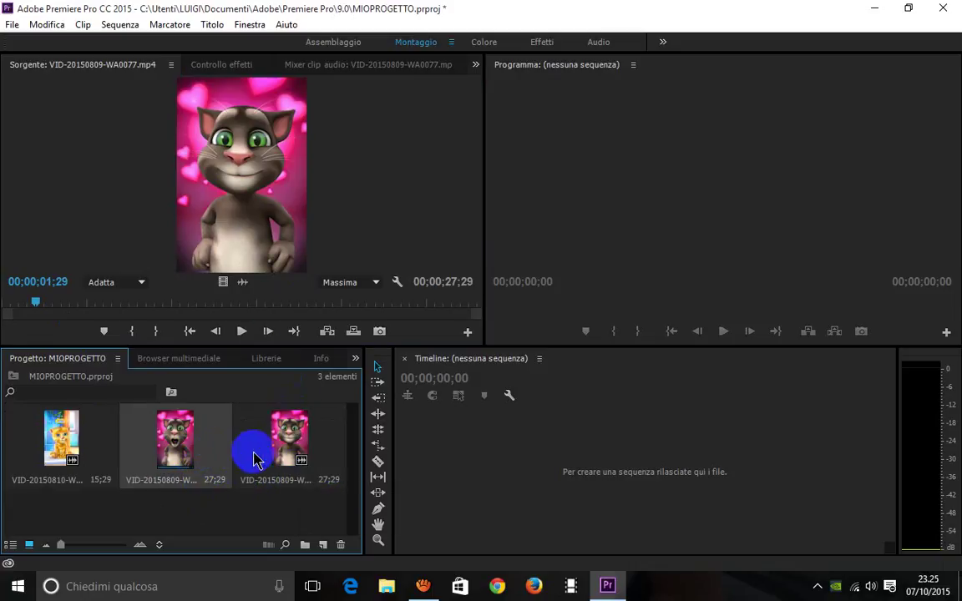
left_click(134, 451)
left_click(247, 450)
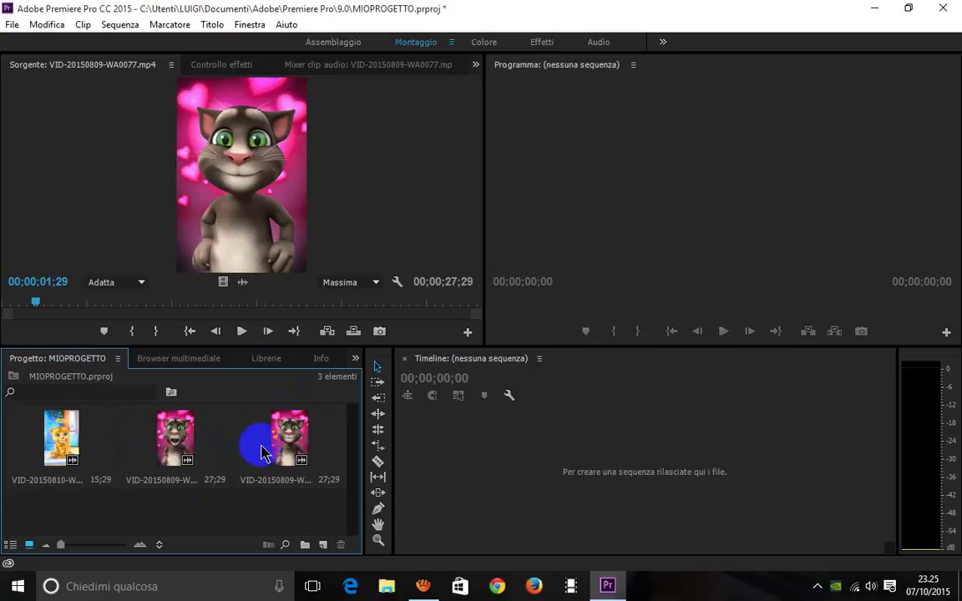
left_click(282, 443)
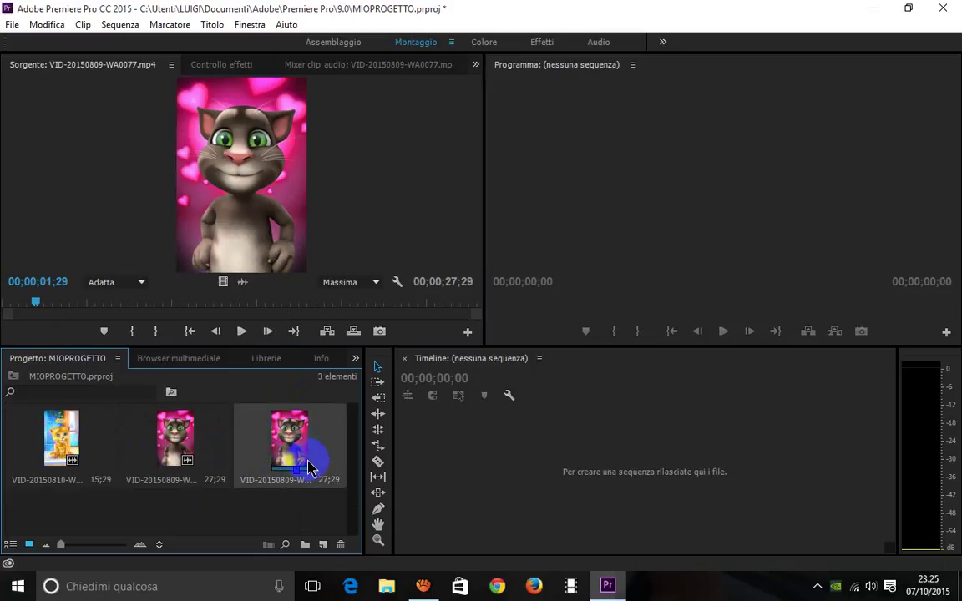
left_click_drag(301, 469, 287, 466)
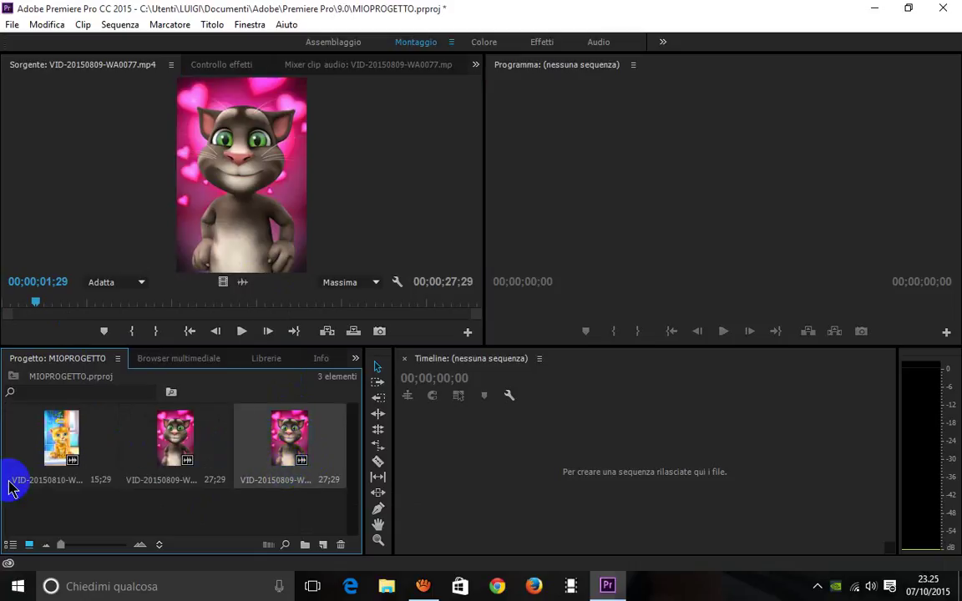
left_click(61, 449)
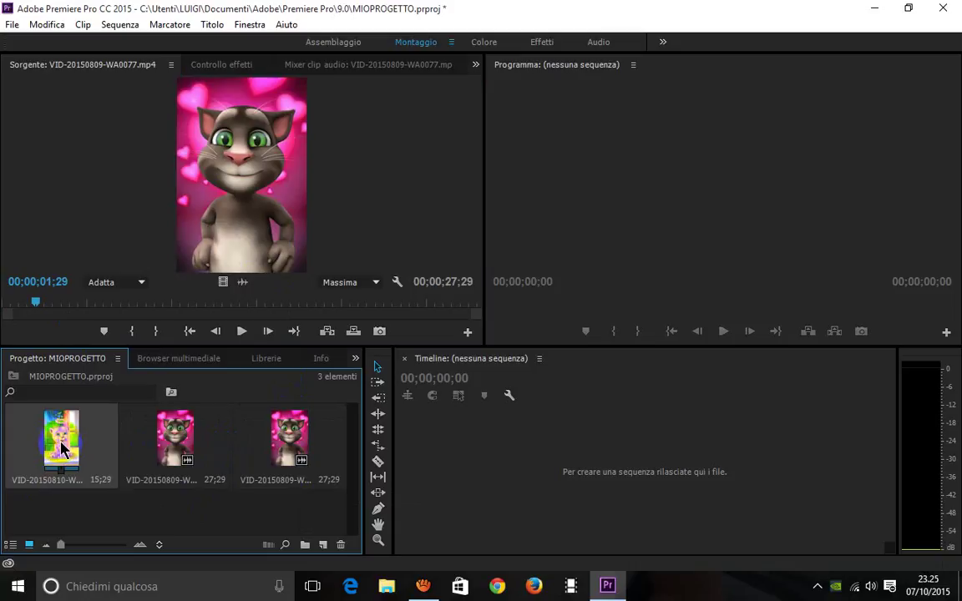
- Drop VID-20150810-WA0037 onto the empty timeline to create its sequence, then play it from 00;00;00;00
left_click_drag(61, 448, 443, 464)
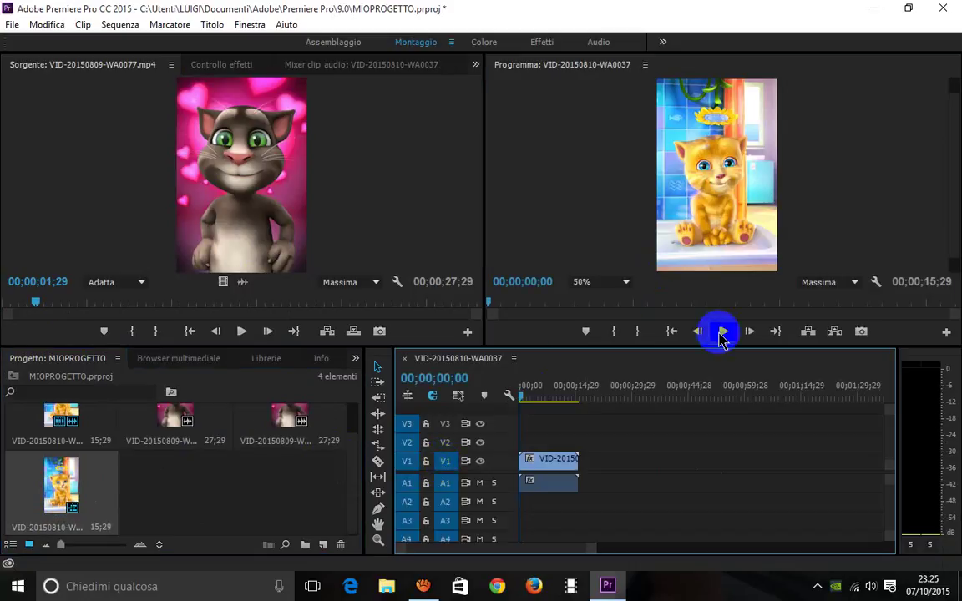
left_click(723, 334)
left_click(723, 334)
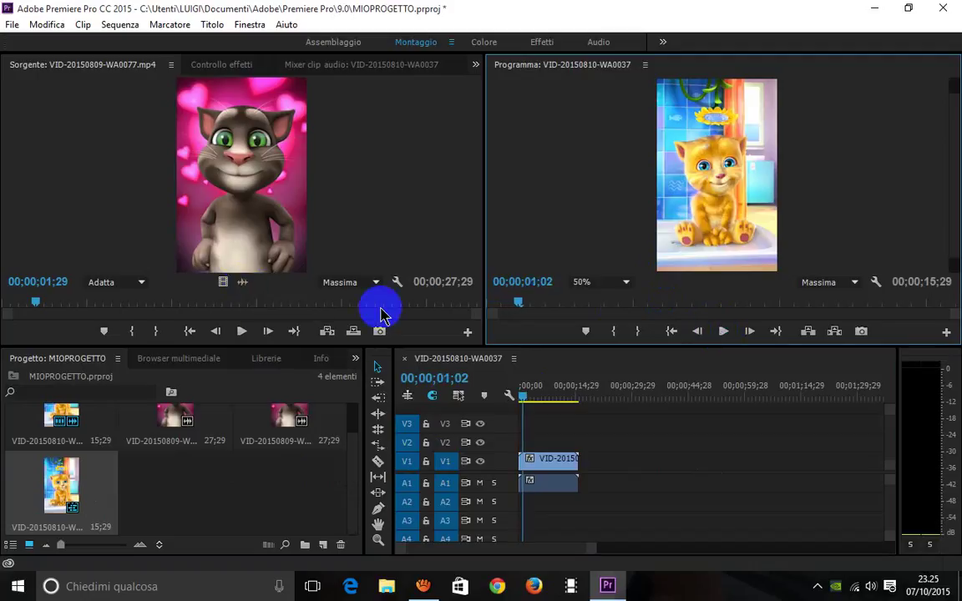
left_click(524, 399)
left_click_drag(524, 399, 515, 398)
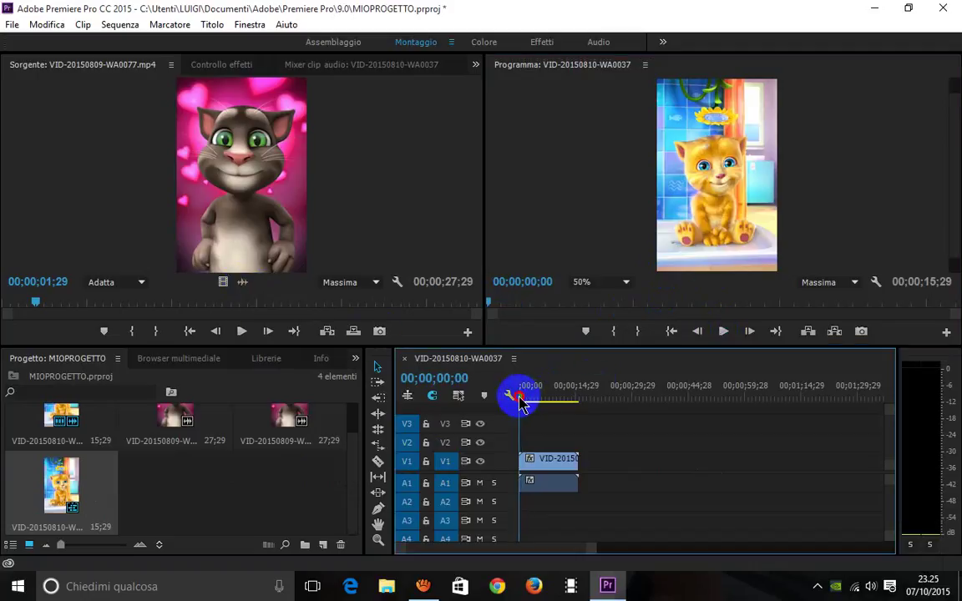
left_click(721, 336)
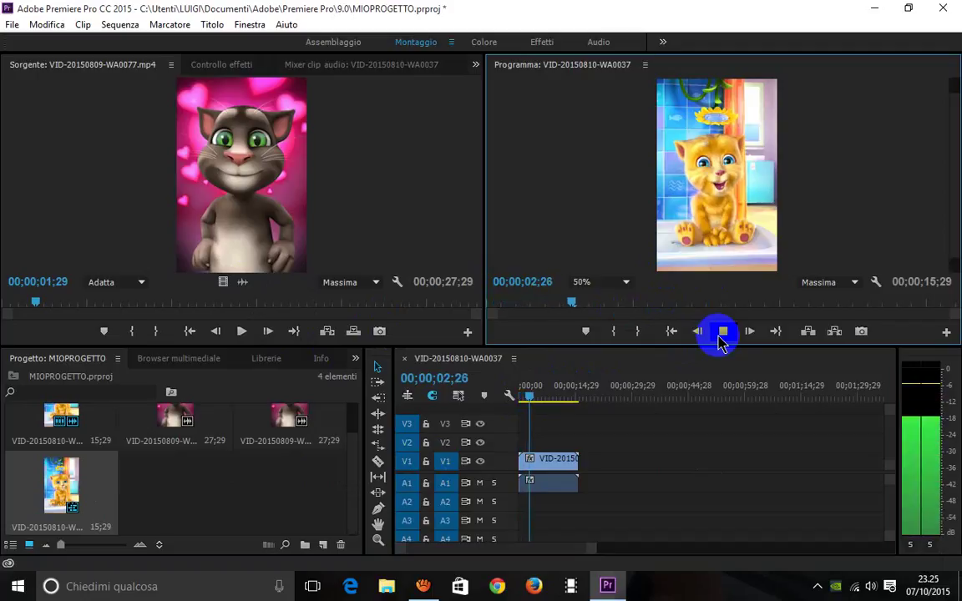
left_click(721, 337)
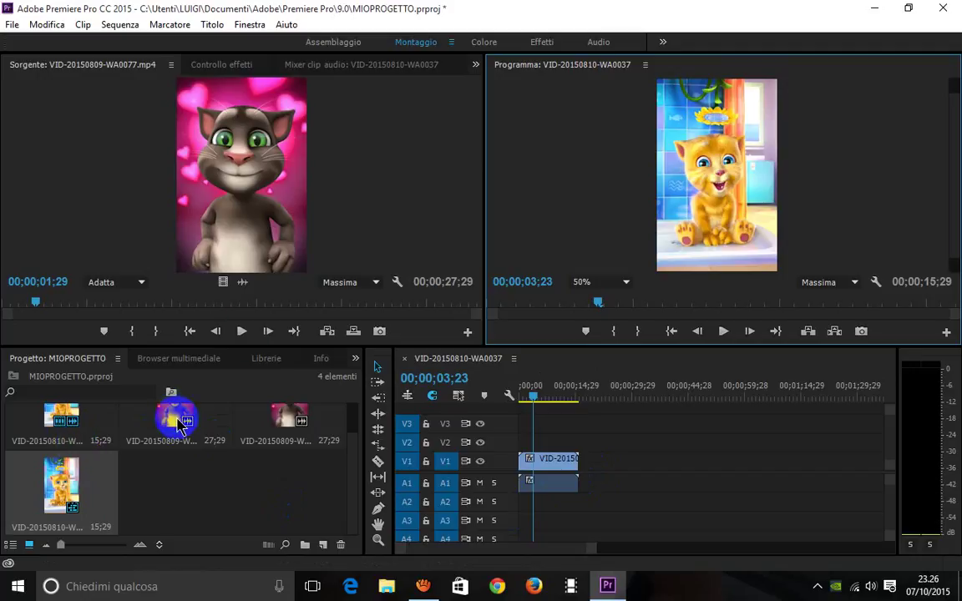
- Place only the video of the Talking Tom clip on track V2 above the orange cat clip
left_click(223, 279)
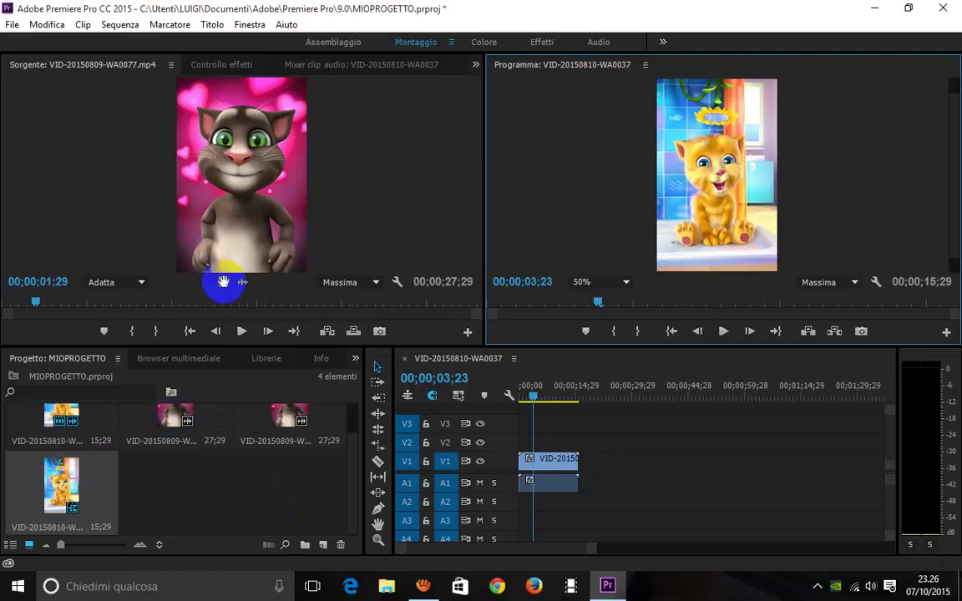
left_click_drag(223, 282, 510, 442)
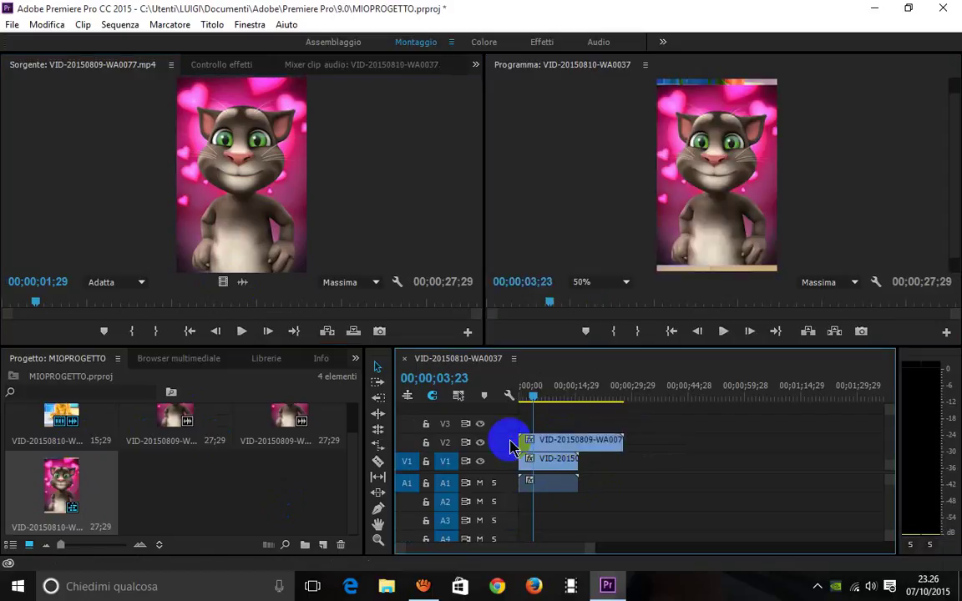
left_click(585, 446)
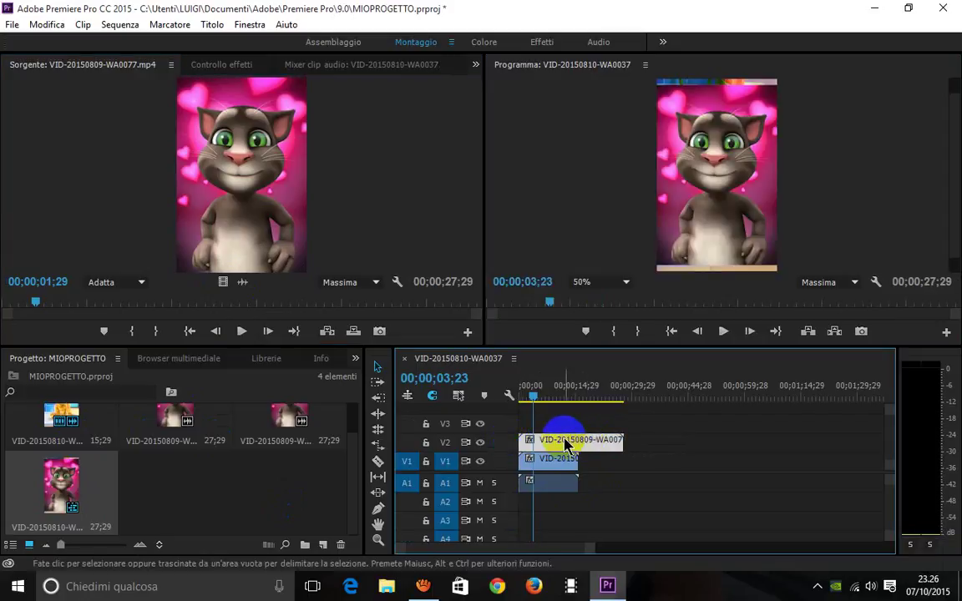
- Rewind the playhead to 00;00;00;00, lower the system volume, and play the sequence
left_click(529, 399)
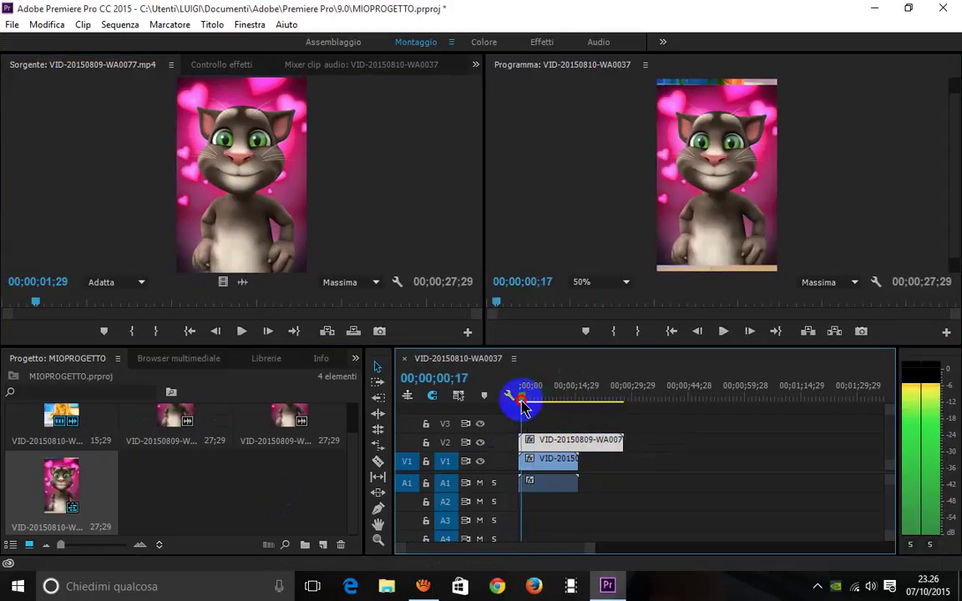
left_click_drag(530, 400, 517, 398)
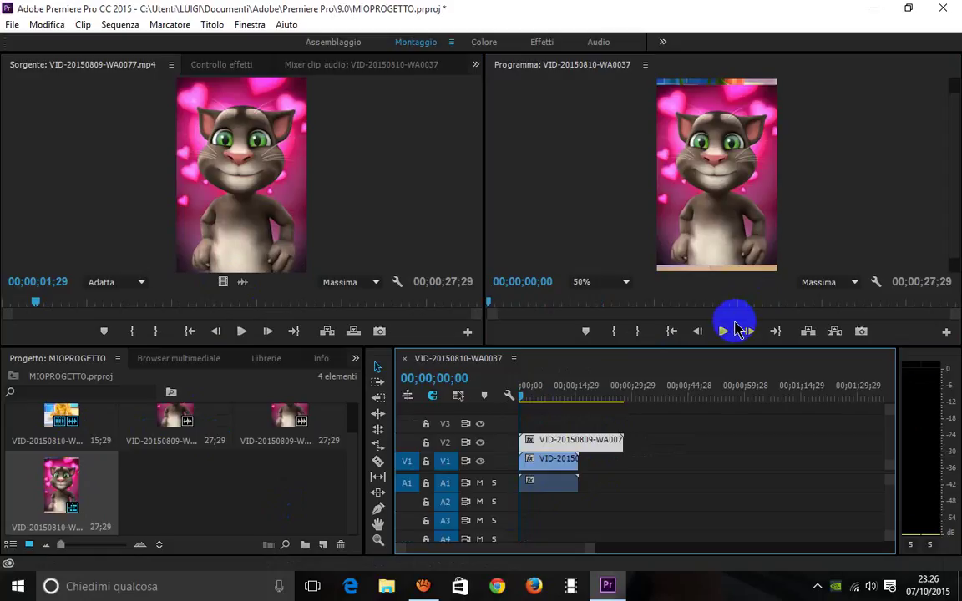
key("XF86AudioLowerVolume")
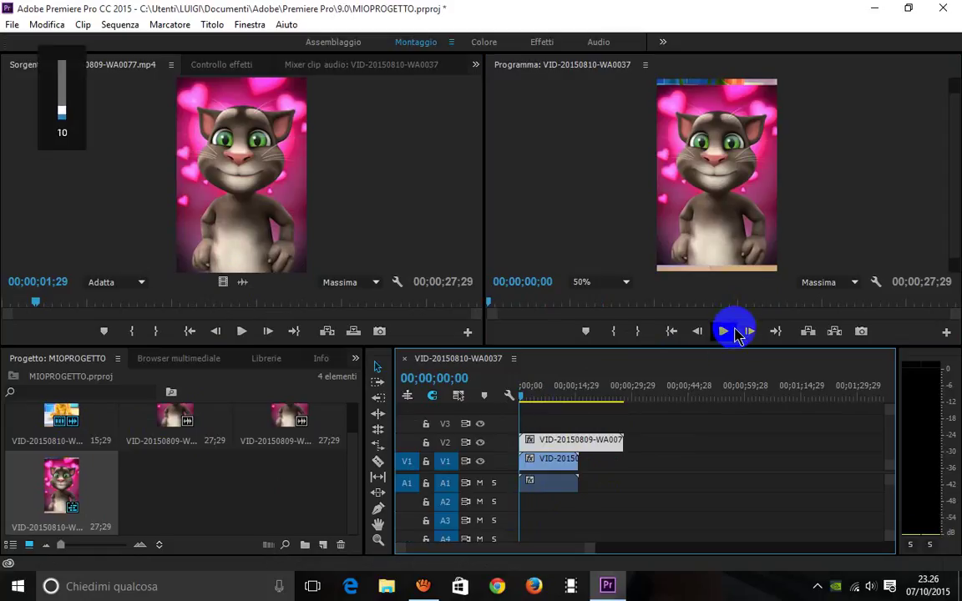
left_click(723, 332)
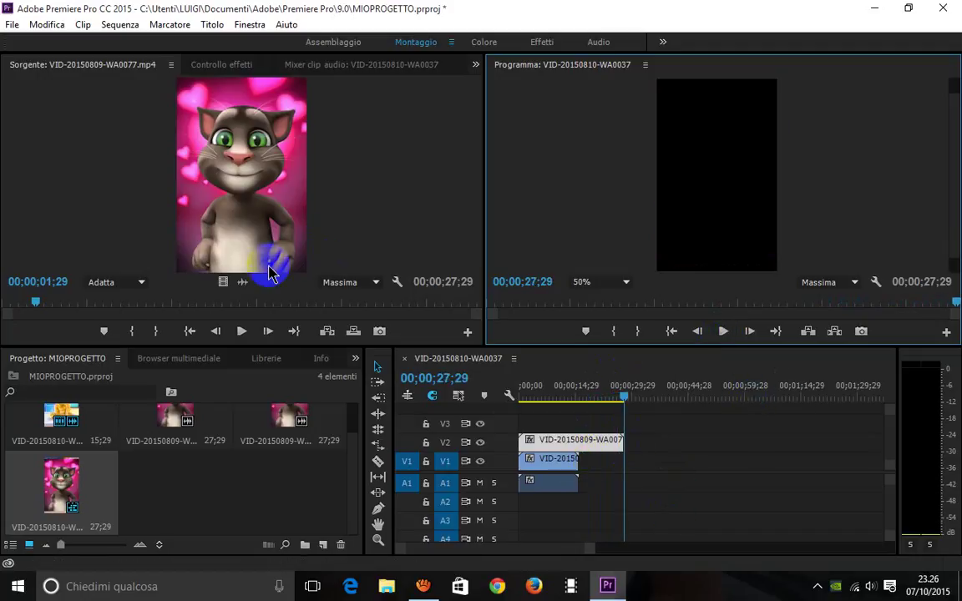
- Add the WA0077 clip's audio on A1 after the existing audio and trim it to end with the video
left_click(241, 282)
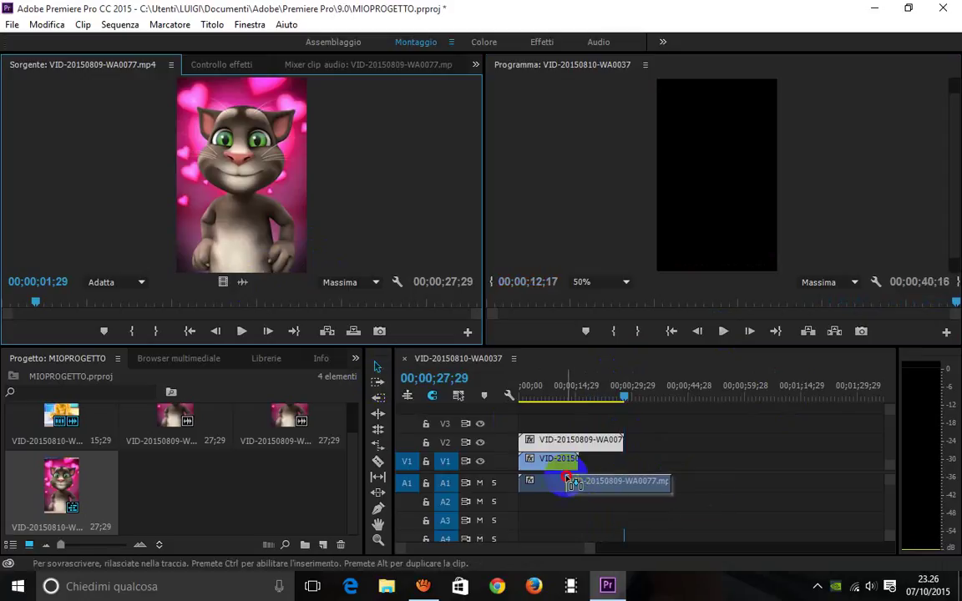
left_click_drag(241, 283, 592, 460)
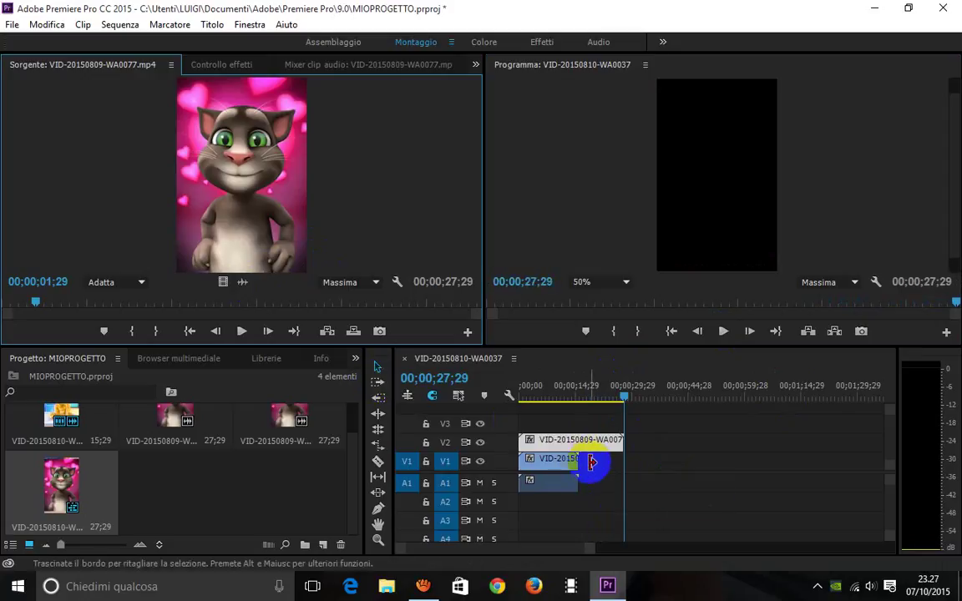
left_click_drag(240, 282, 586, 485)
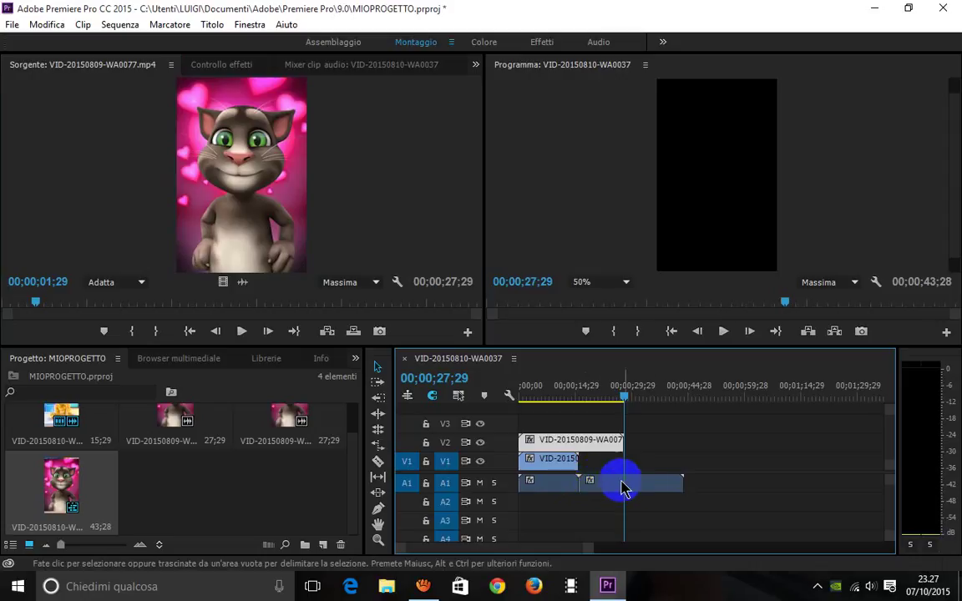
left_click_drag(679, 483, 623, 483)
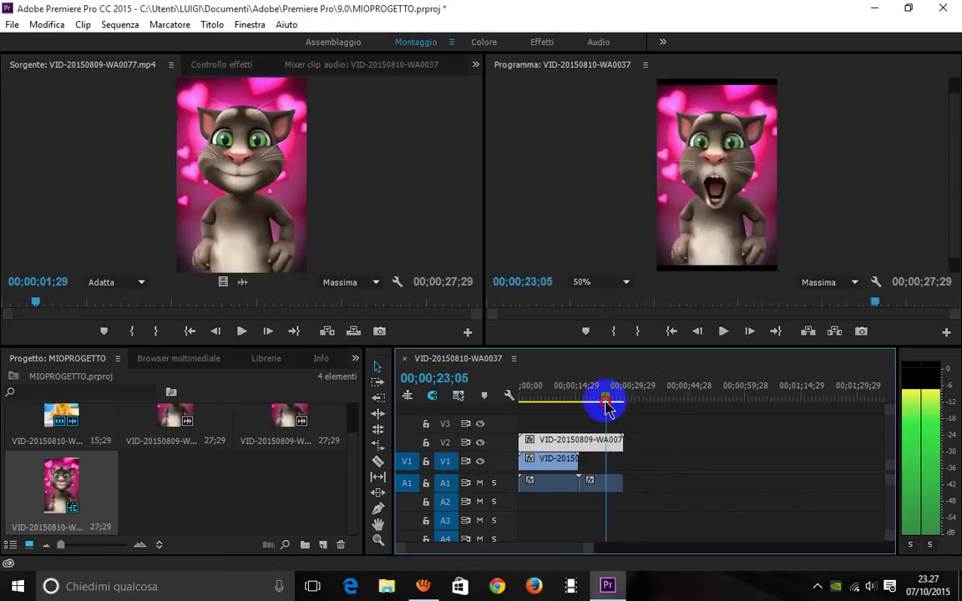
- Play the sequence from about 21 seconds, then replay it from the start
left_click_drag(625, 399, 602, 400)
left_click(725, 333)
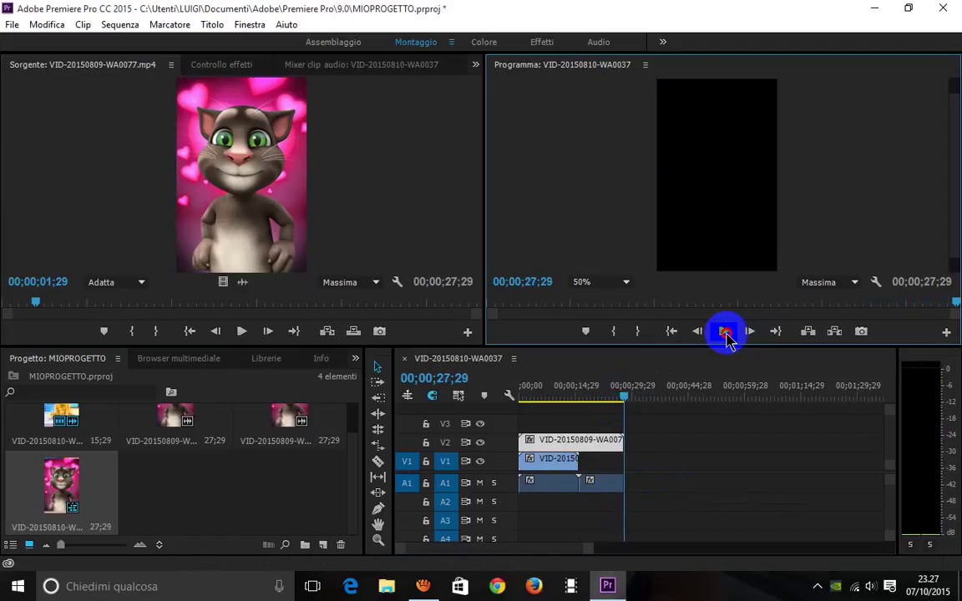
left_click(725, 333)
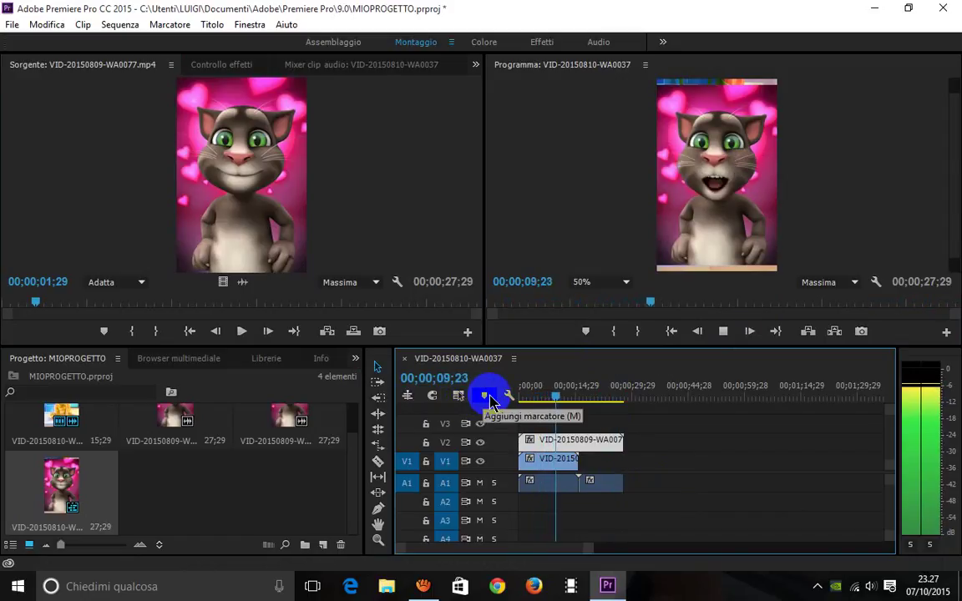
- Add six markers to the sequence during playback
left_click(485, 396)
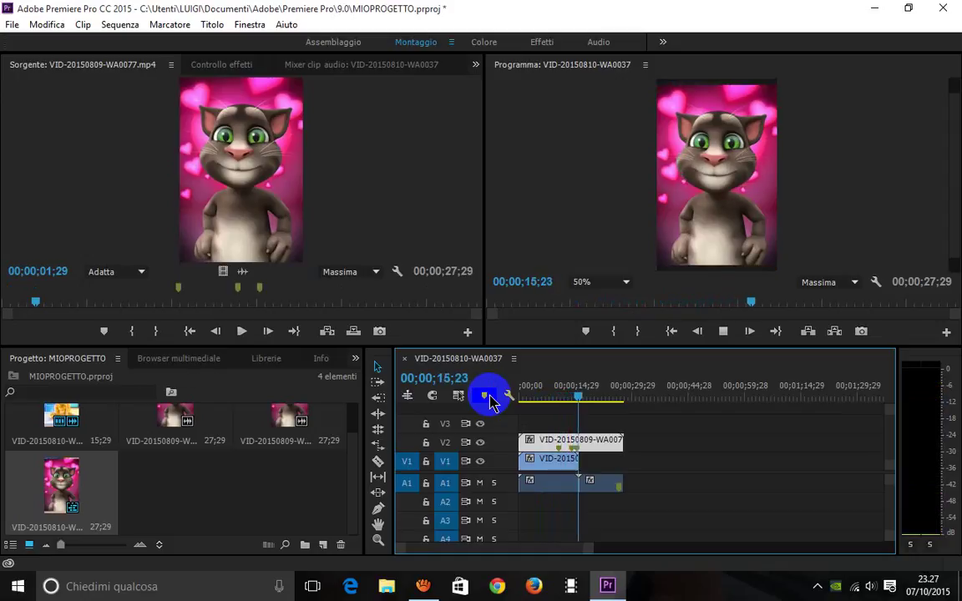
left_click(485, 396)
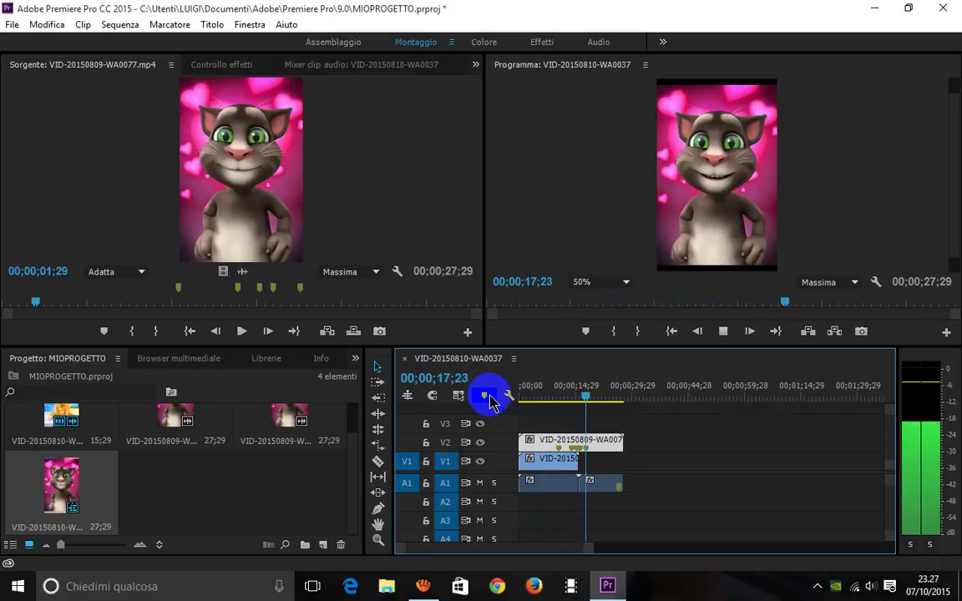
left_click(484, 396)
left_click(485, 396)
left_click(486, 397)
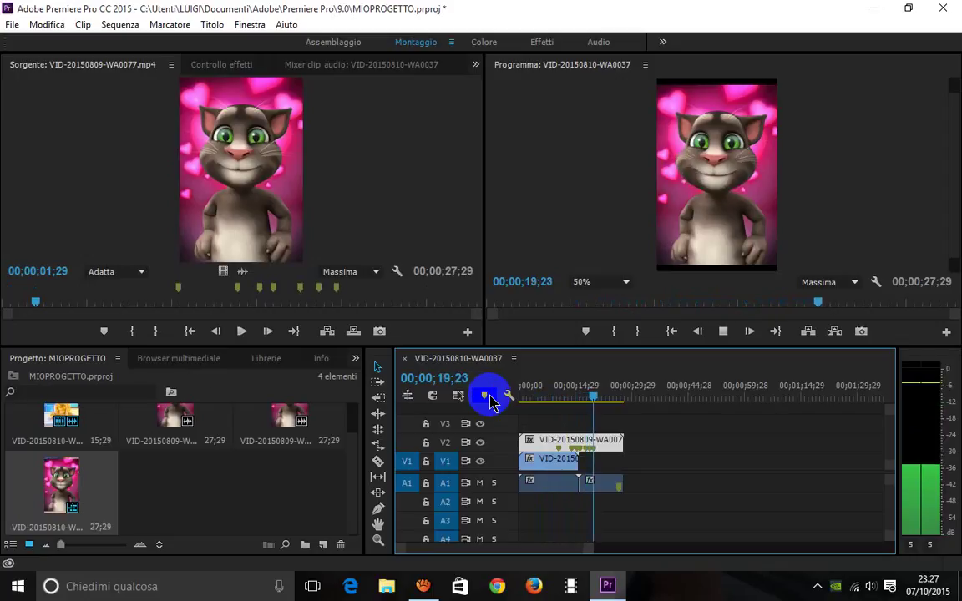
left_click(274, 288)
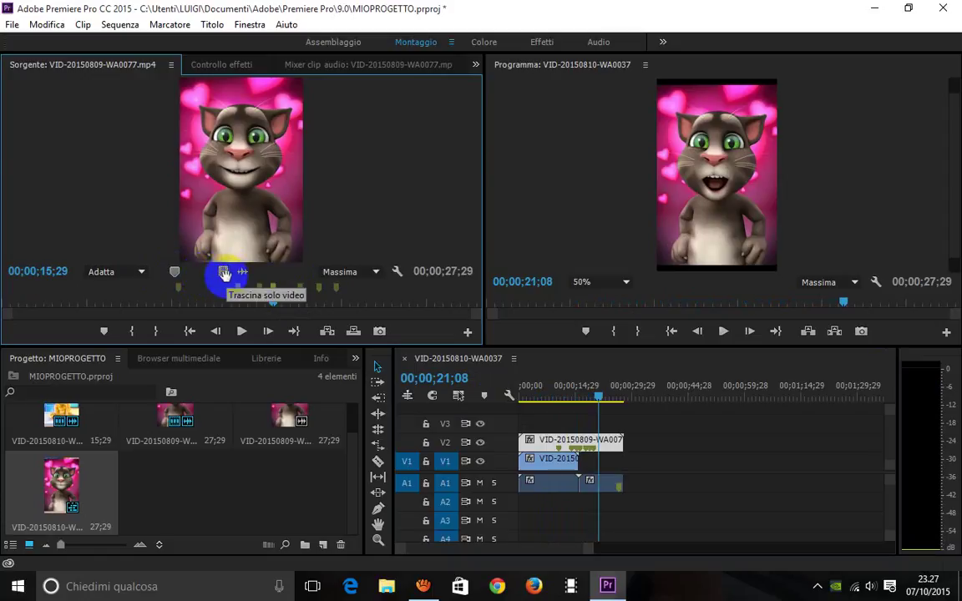
- Preview the WA0077 source clip, then place its video on V2 right after the first copy
left_click_drag(224, 273, 222, 272)
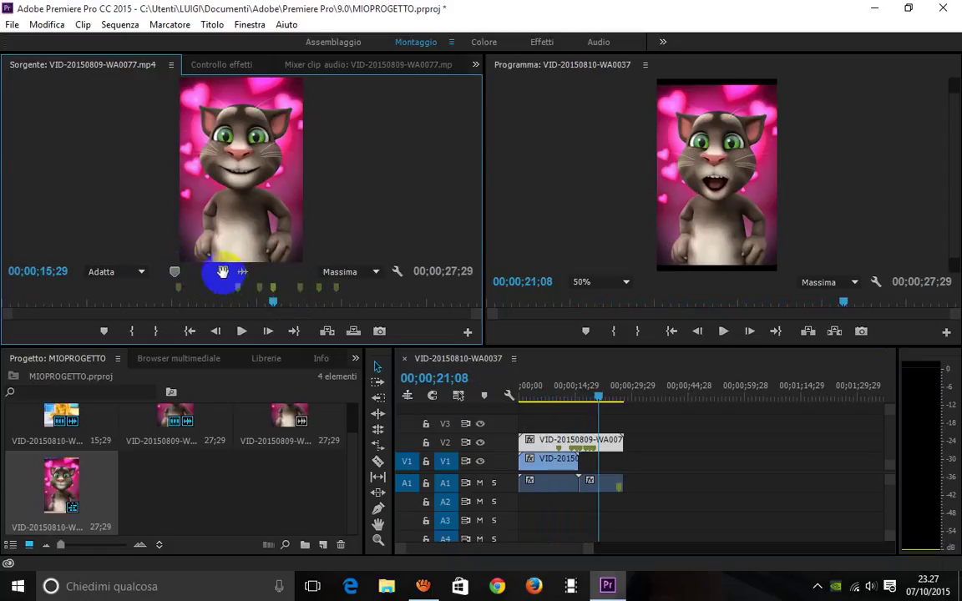
left_click(242, 332)
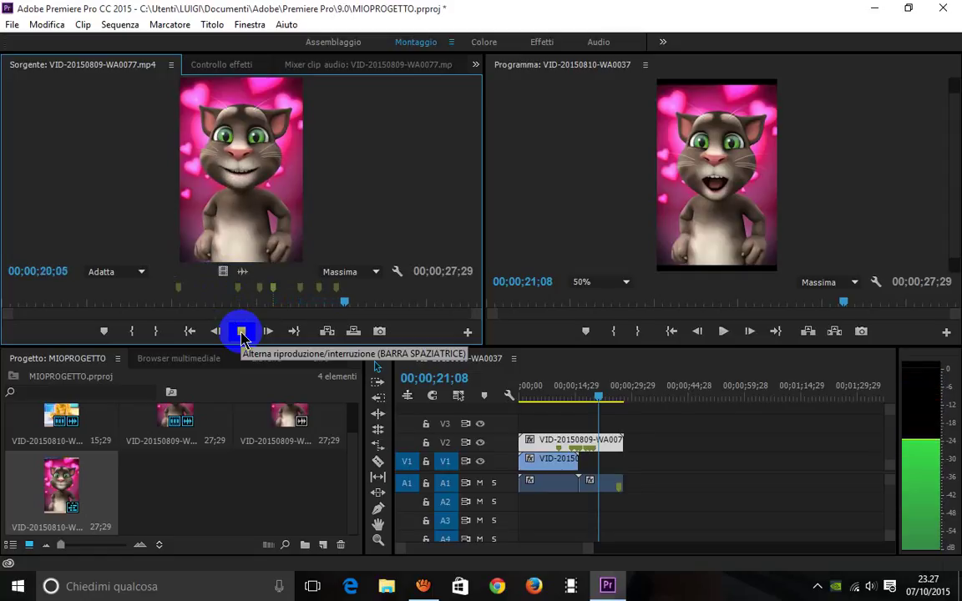
left_click(242, 332)
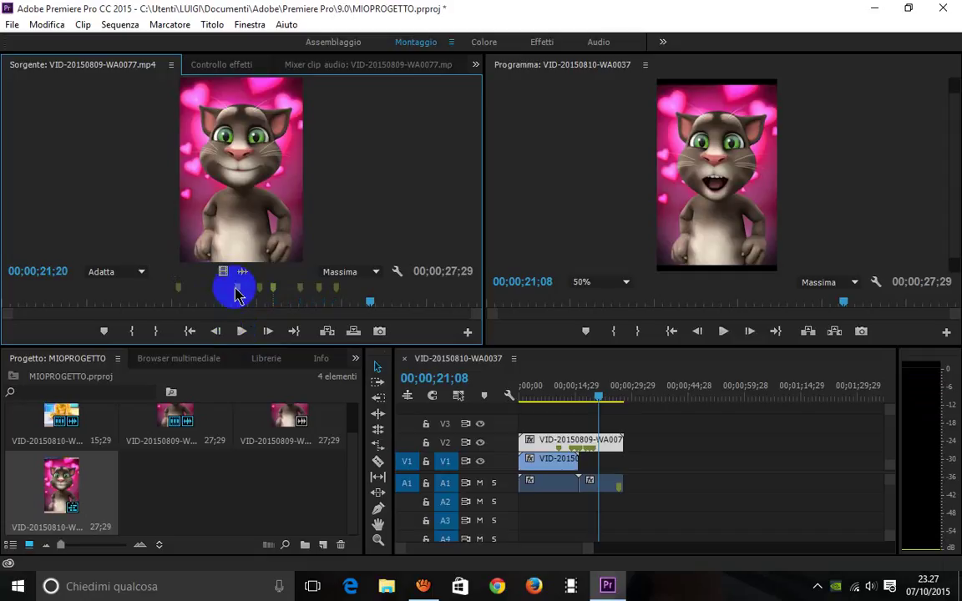
left_click_drag(331, 335, 632, 442)
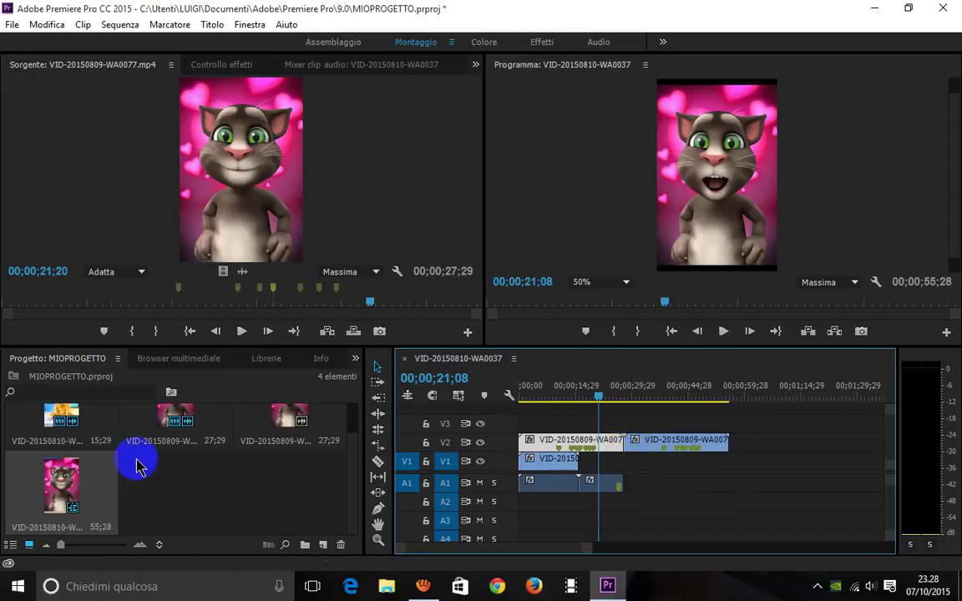
- Drop VID-20150810-WA0037 on V1/A1, delete its audio, and butt the video against the first clip at 00;00;15;29
left_click(59, 416)
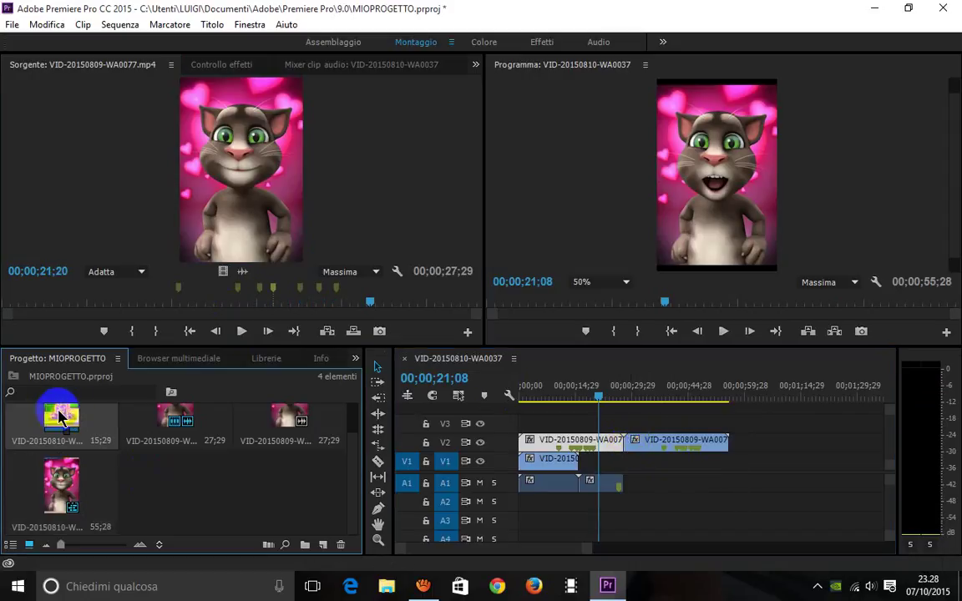
left_click_drag(58, 415, 656, 474)
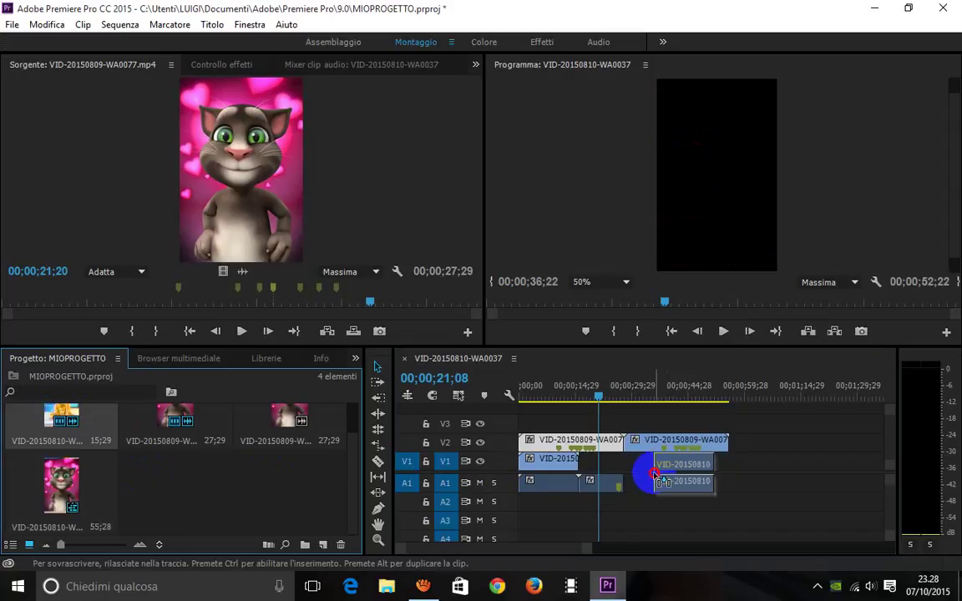
left_click_drag(657, 474, 628, 476)
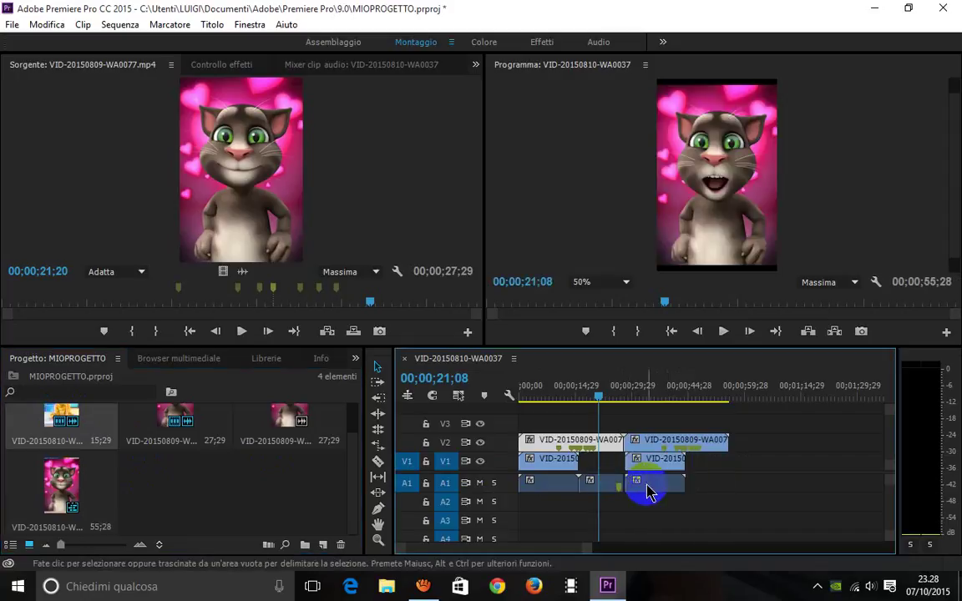
left_click(652, 492)
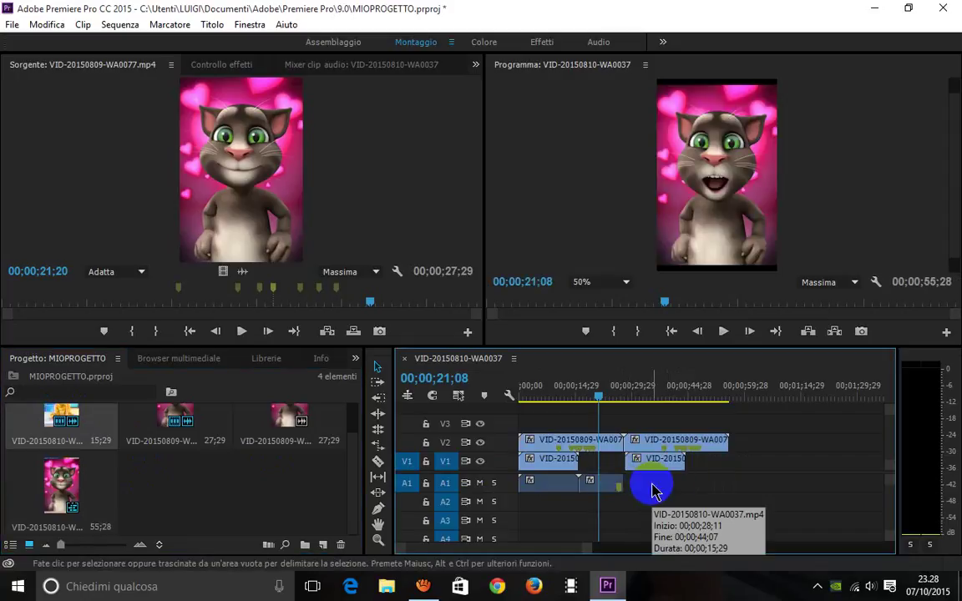
key("Delete")
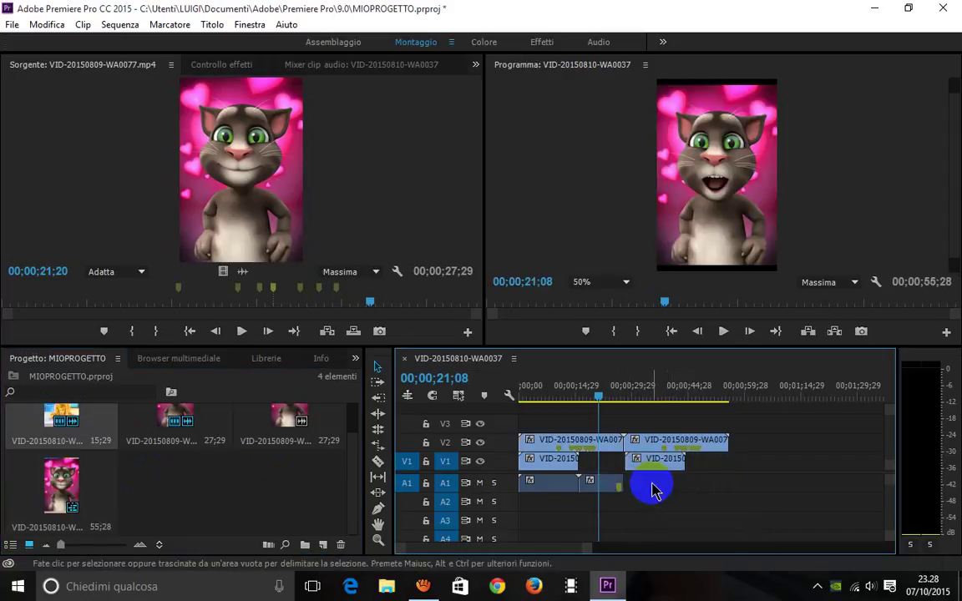
left_click(649, 466)
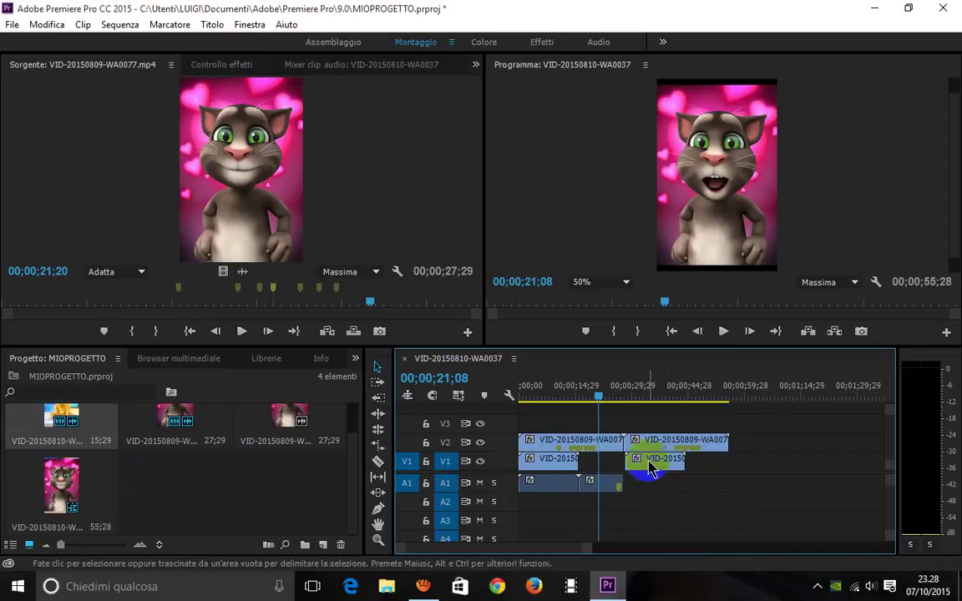
left_click_drag(649, 466, 603, 472)
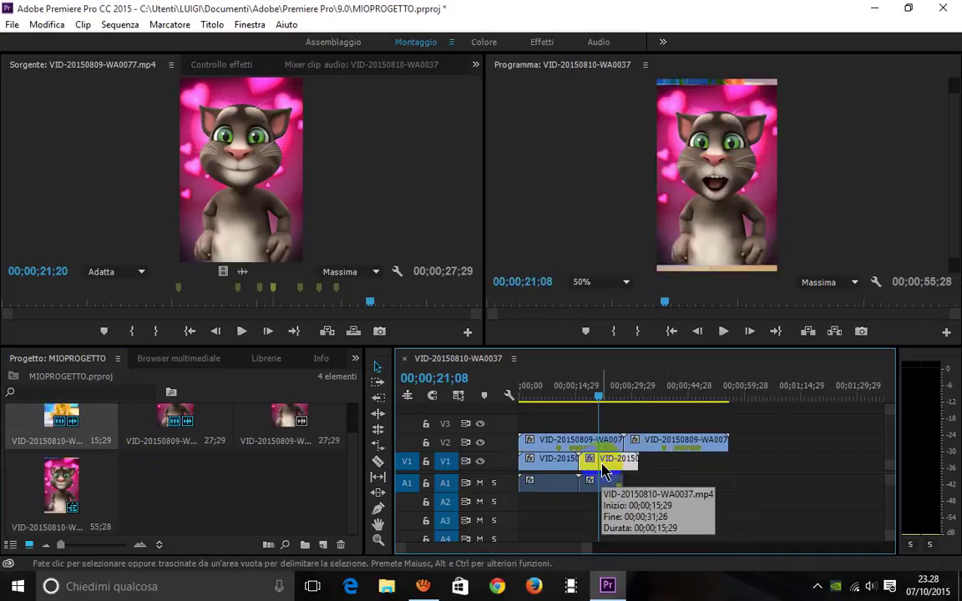
- Open the Memoria preferences and keep rendering optimised for Prestazioni
left_click(50, 26)
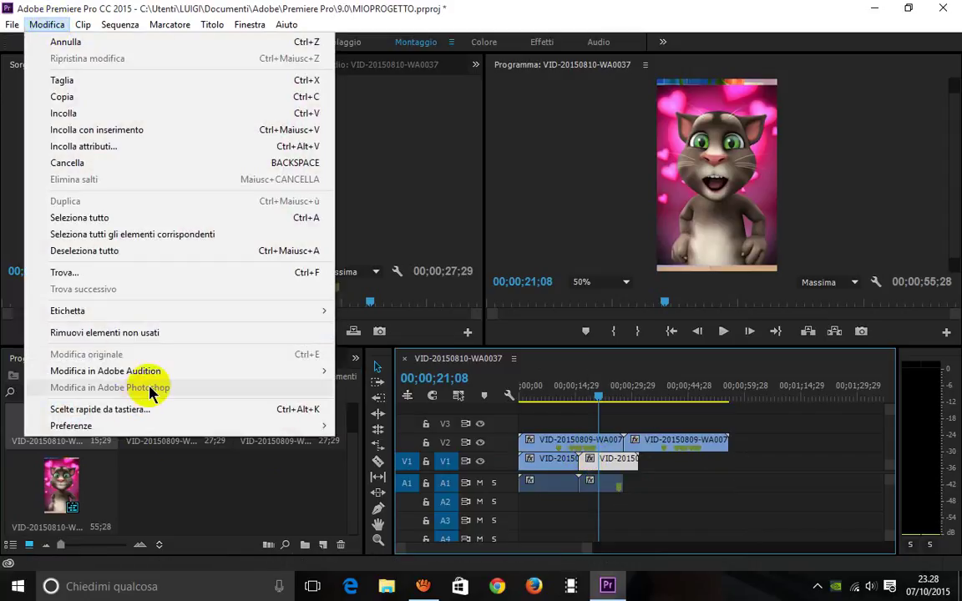
mouse_move(152, 381)
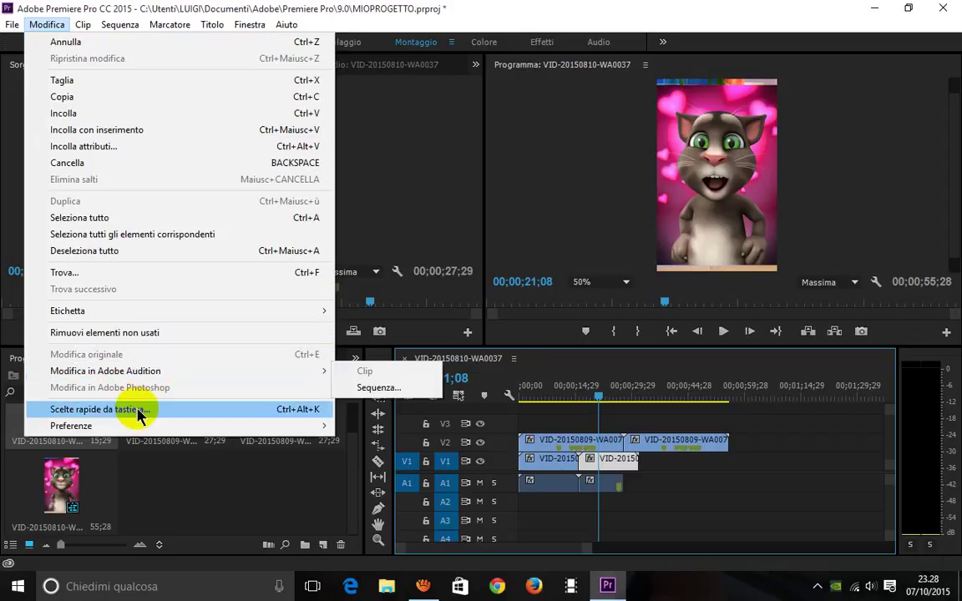
mouse_move(117, 430)
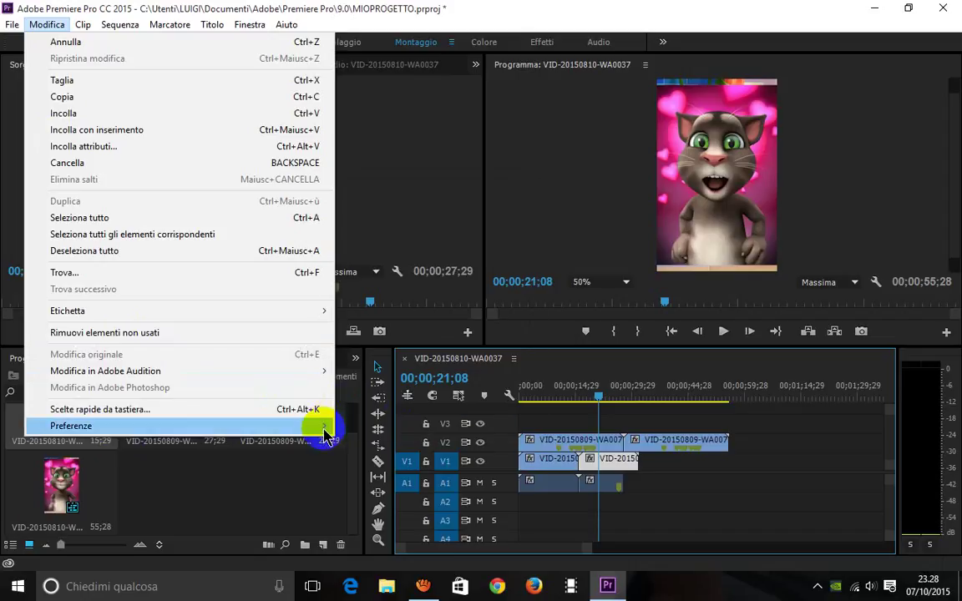
mouse_move(318, 425)
left_click(378, 363)
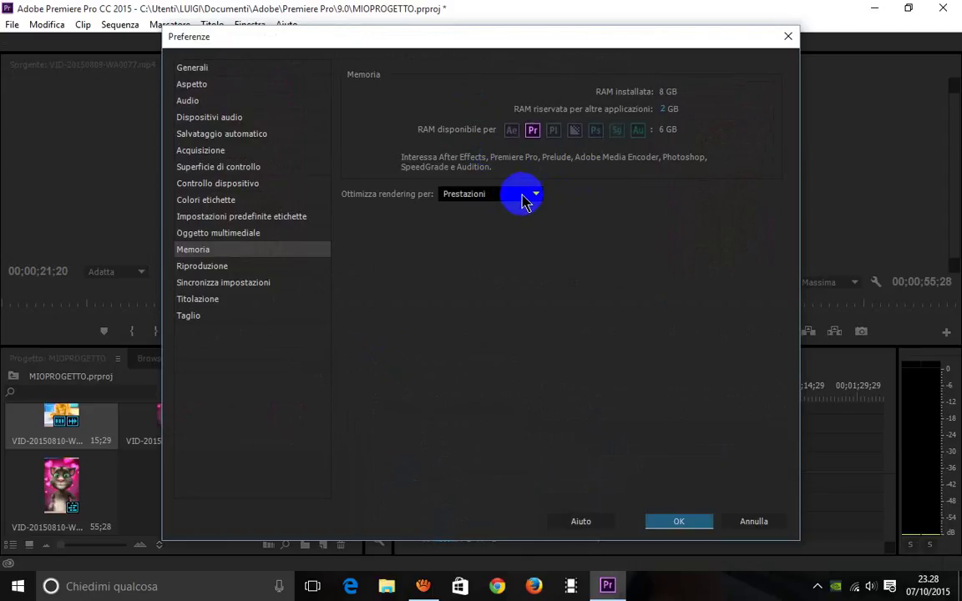
left_click(472, 198)
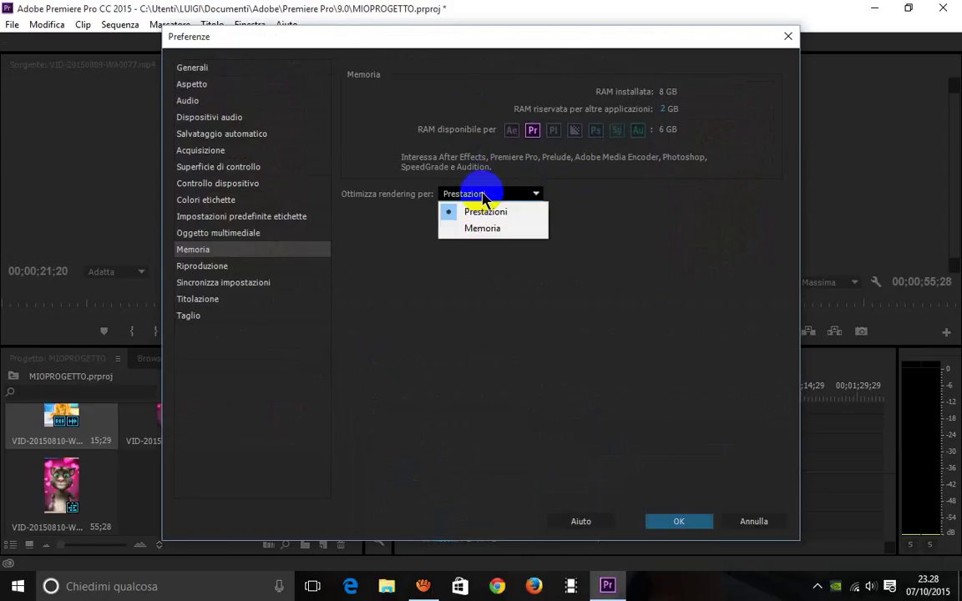
left_click(483, 196)
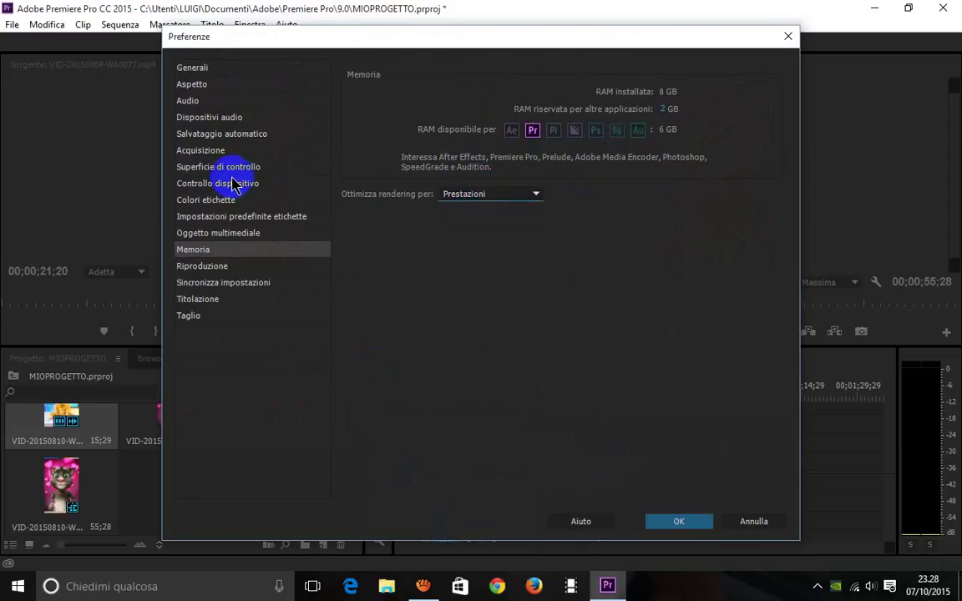
- Review the Oggetto multimediale and Riproduzione preference pages, then confirm with OK
left_click(217, 235)
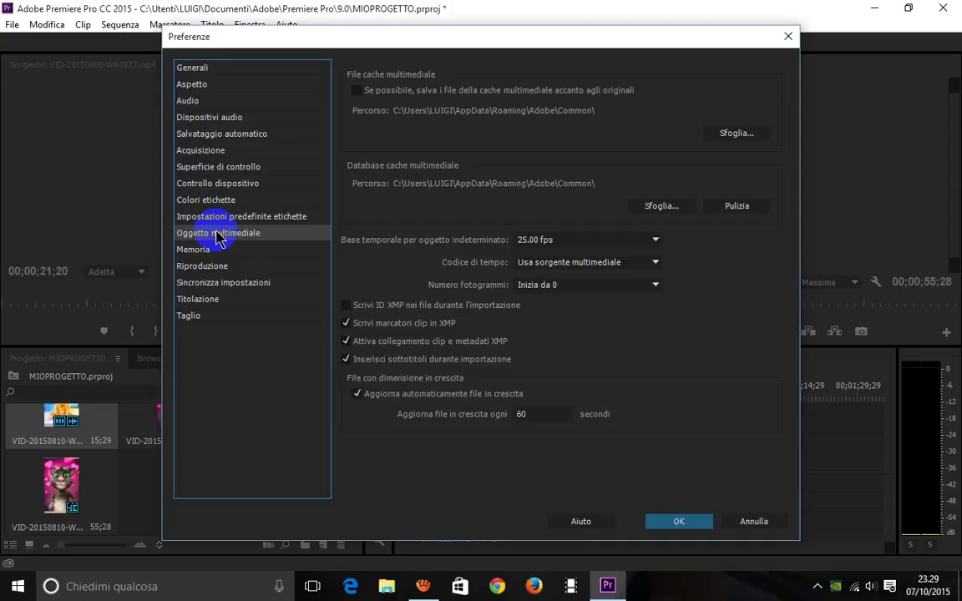
left_click(214, 267)
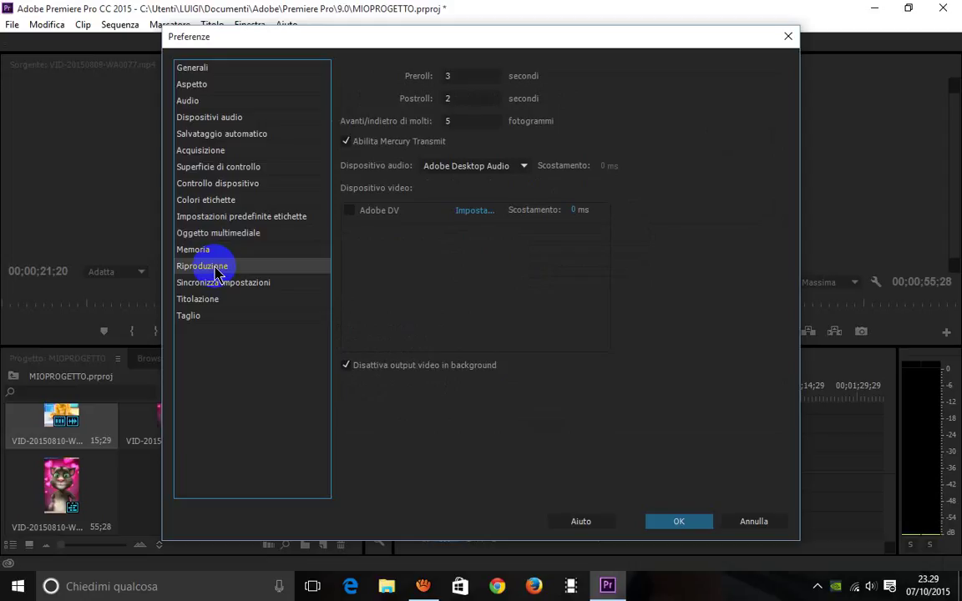
left_click(678, 522)
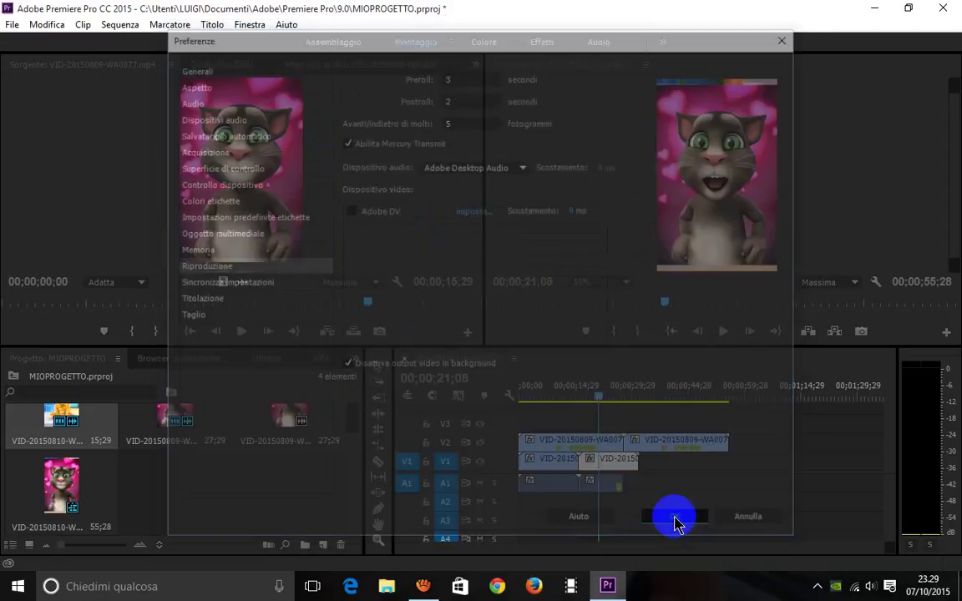
left_click(58, 24)
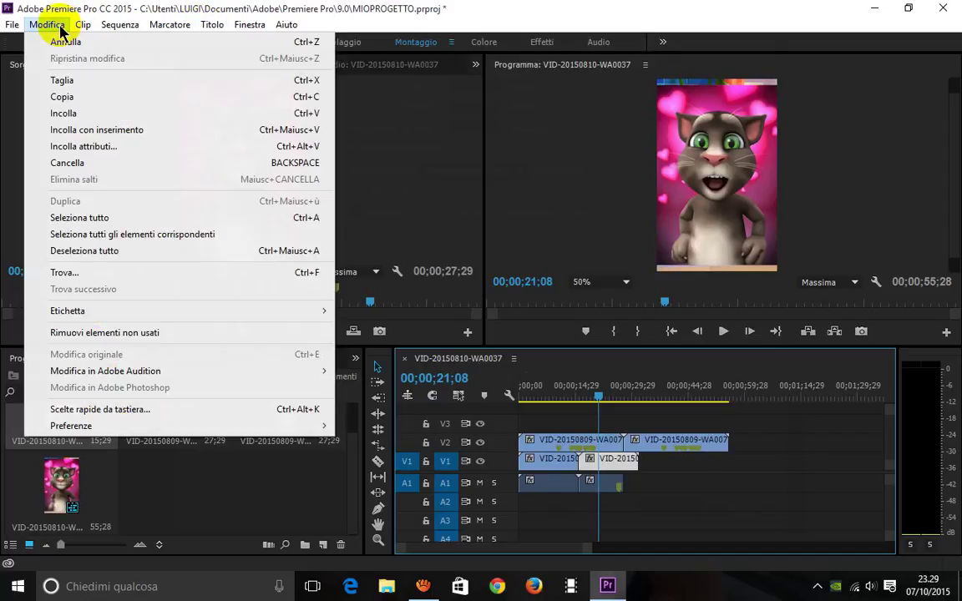
left_click(161, 410)
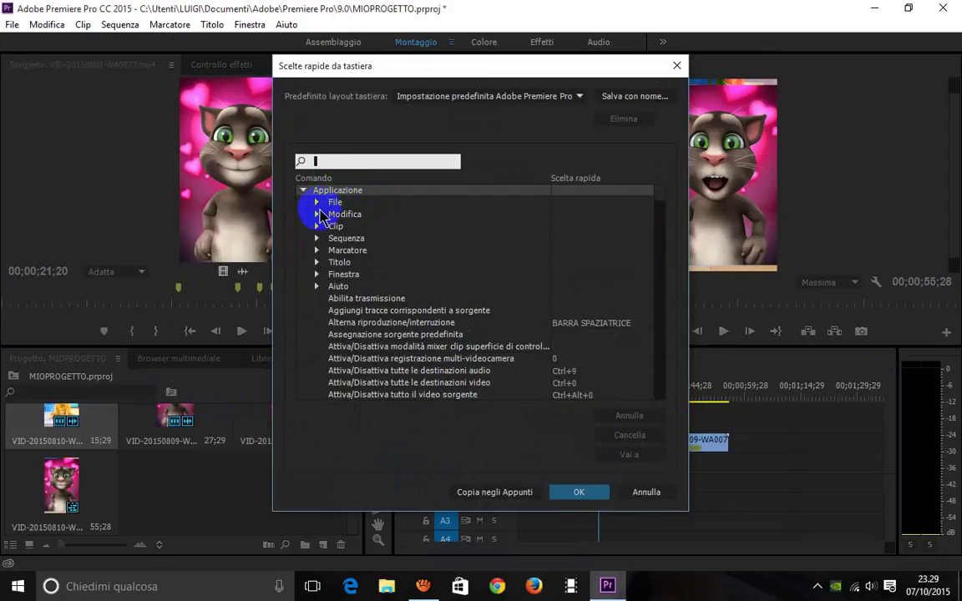
left_click(318, 202)
left_click(355, 219)
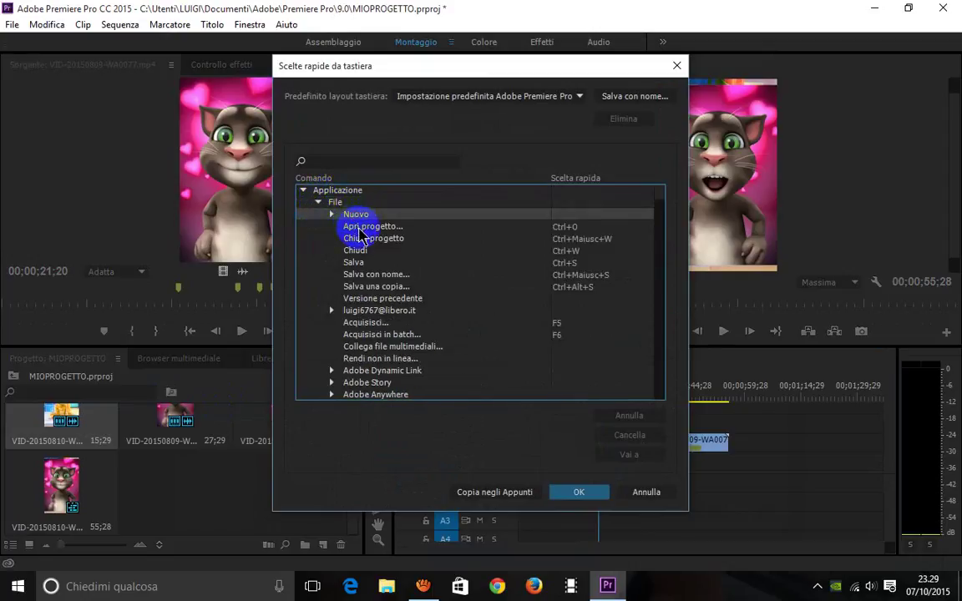
left_click(359, 229)
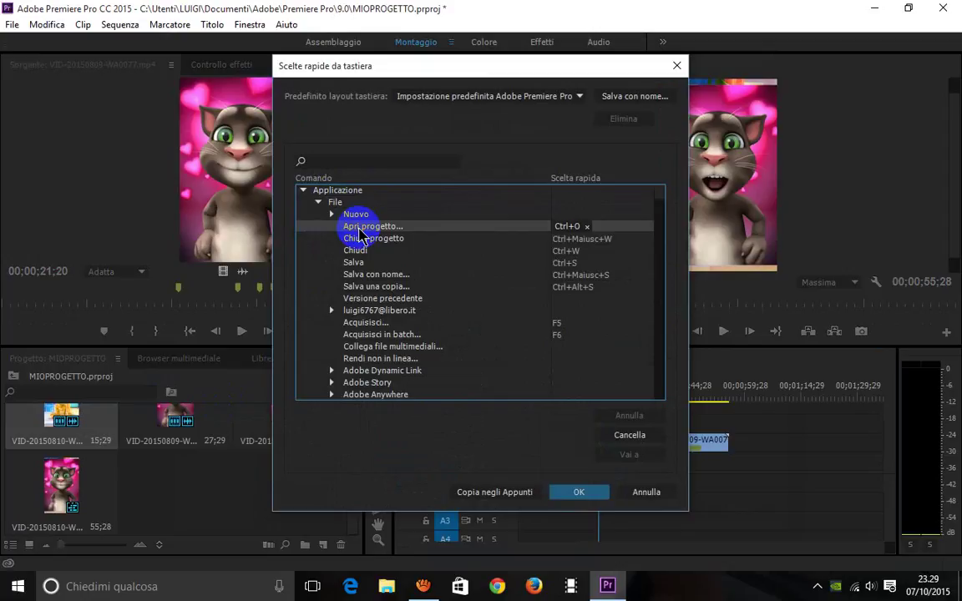
left_click(381, 325)
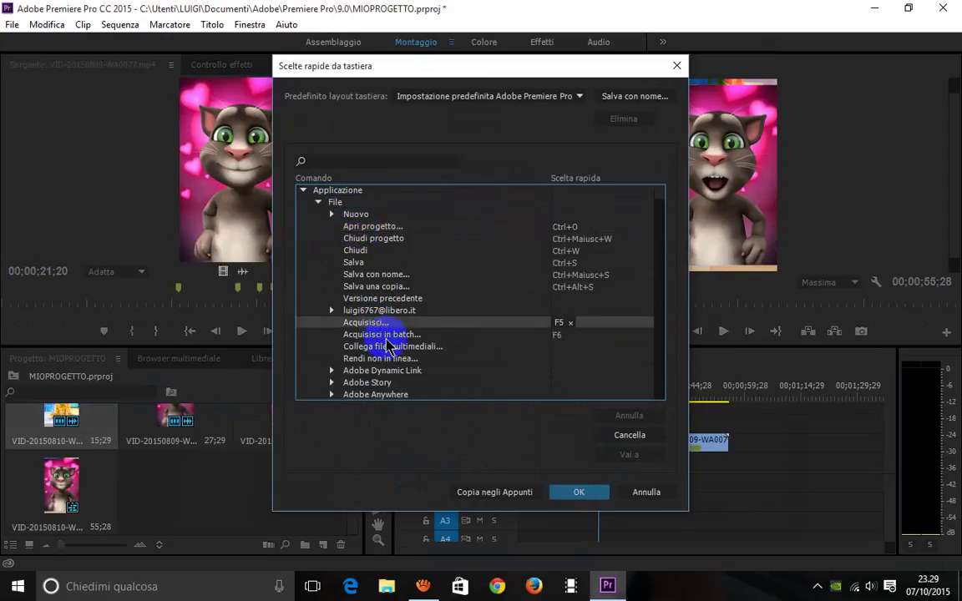
left_click(384, 335)
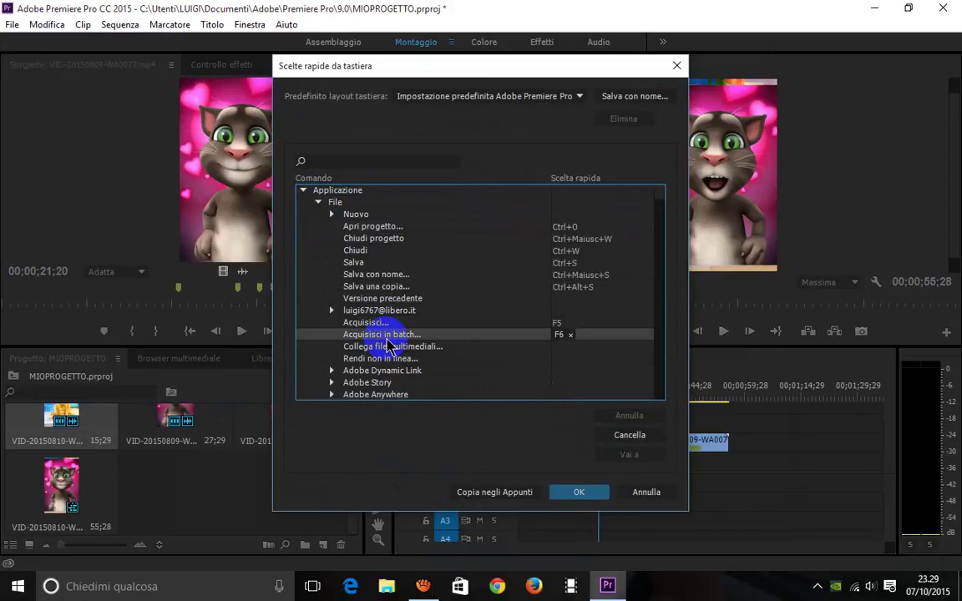
left_click(399, 351)
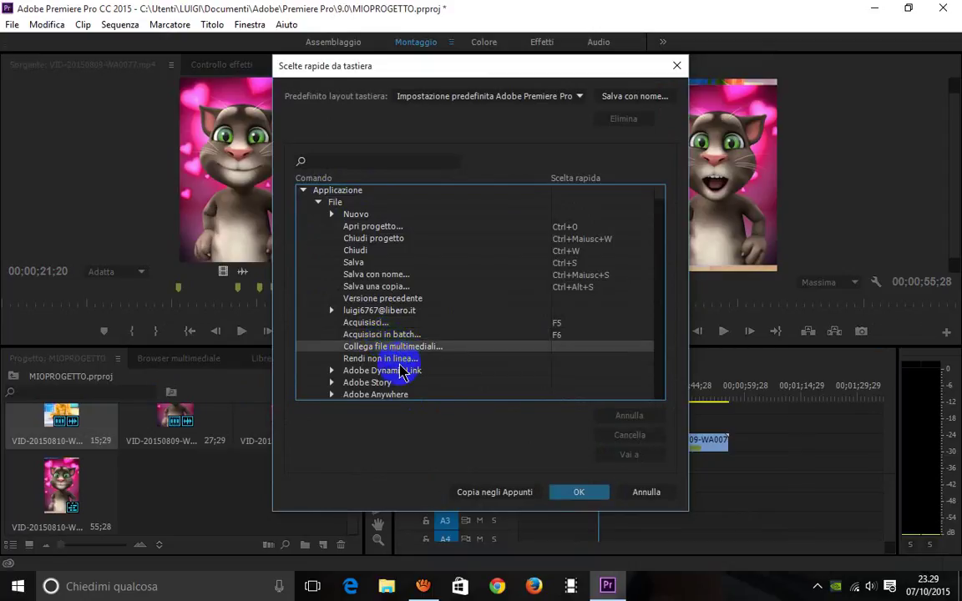
left_click(402, 359)
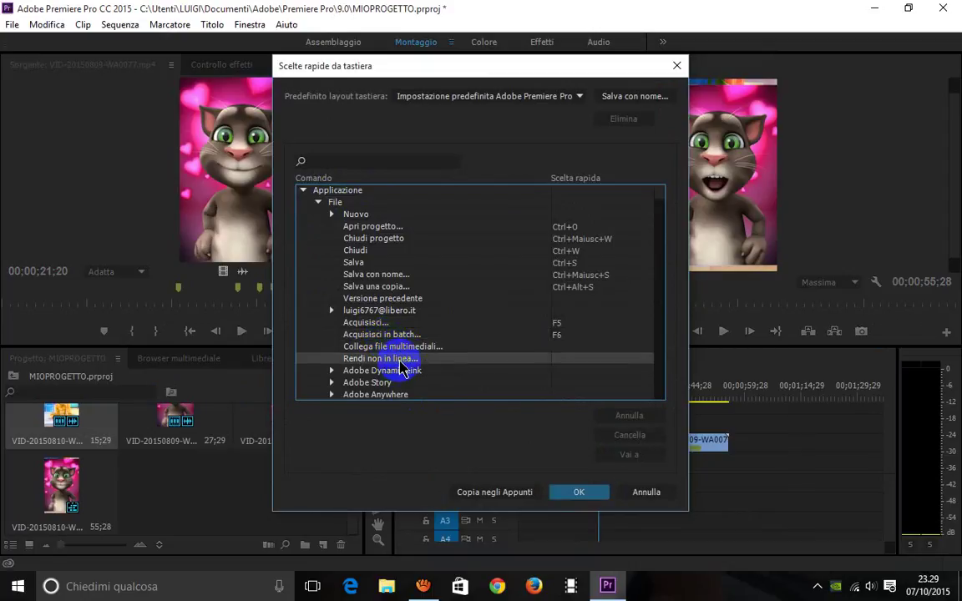
left_click(357, 215)
left_click(578, 217)
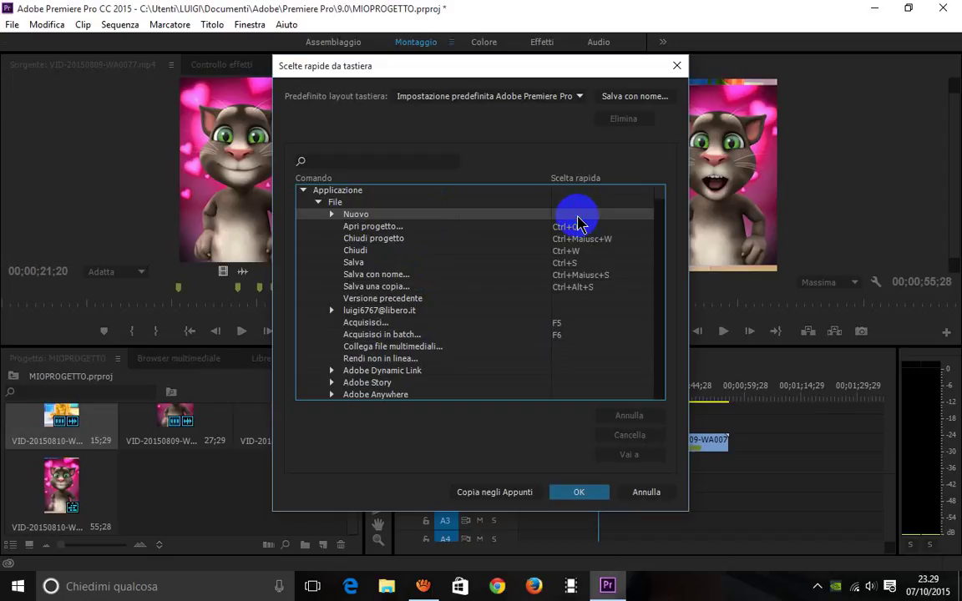
left_click(579, 228)
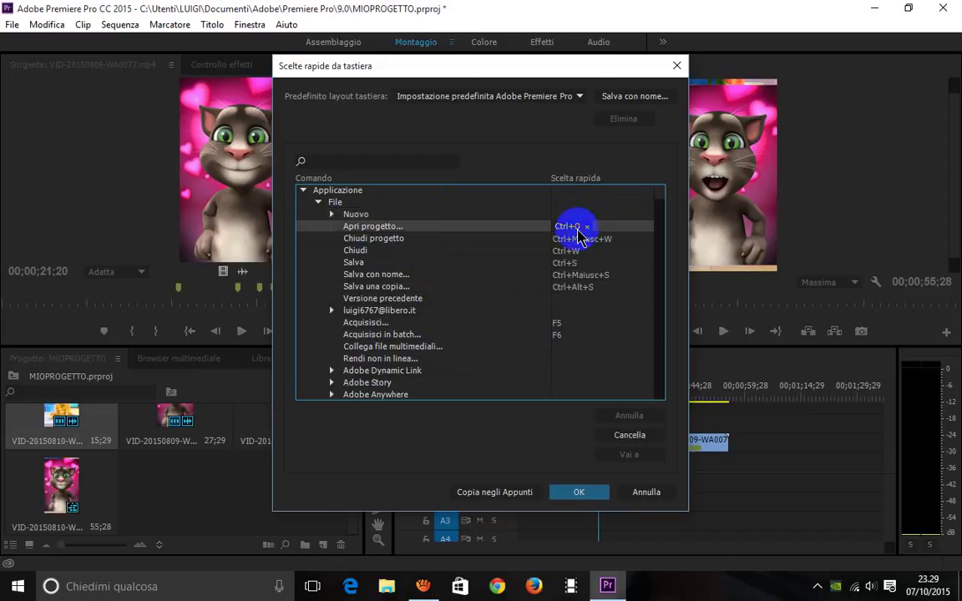
left_click(578, 234)
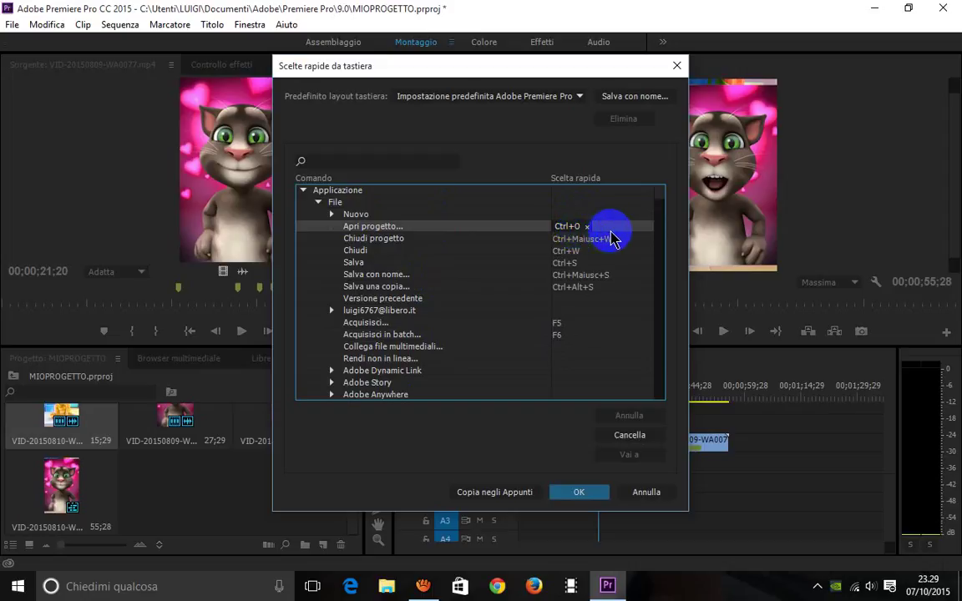
left_click(566, 301)
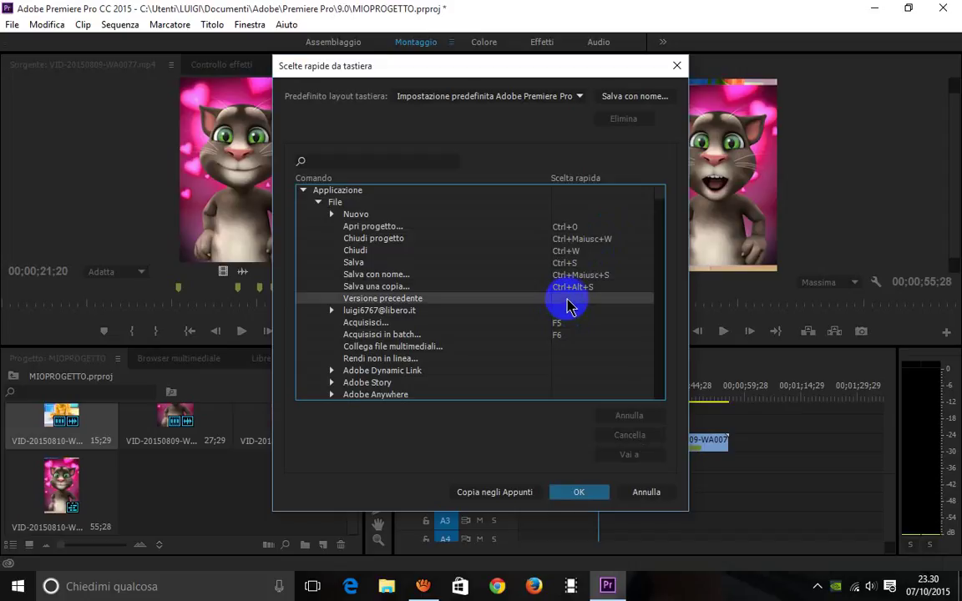
left_click(576, 495)
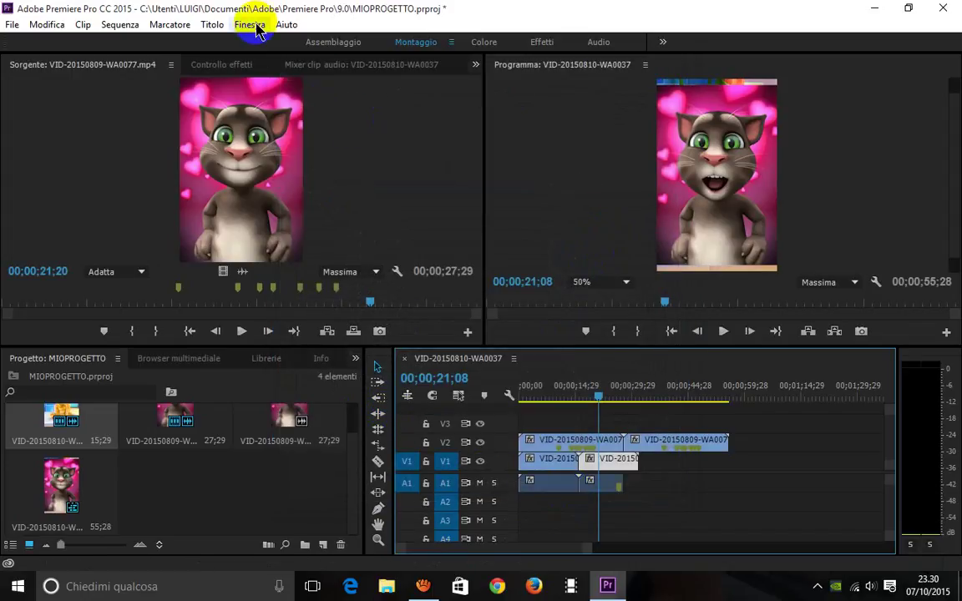
- Deselect the timeline clip and open File > Esporta > File multimediali for H.264 export
left_click(209, 27)
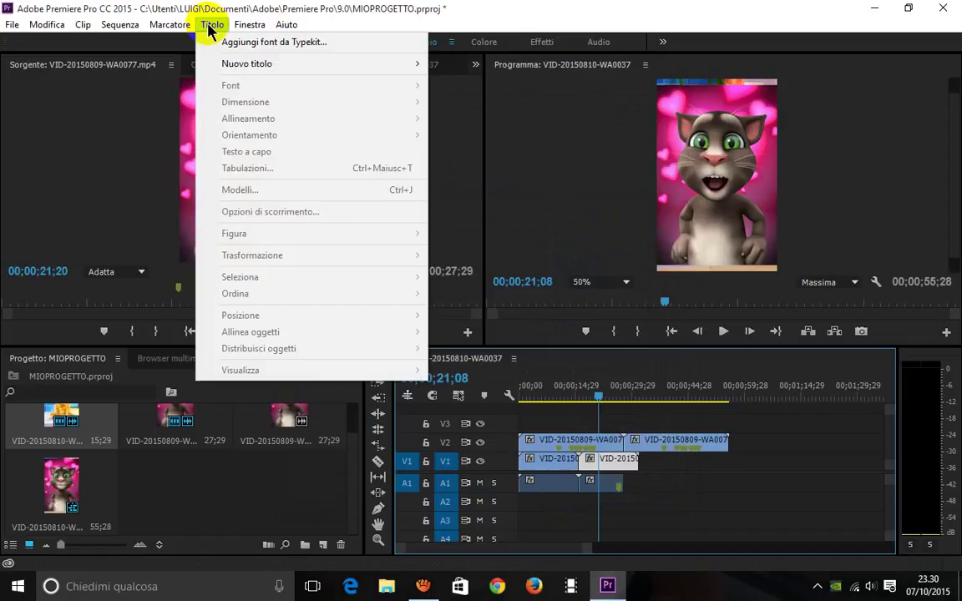
left_click(210, 30)
left_click(628, 515)
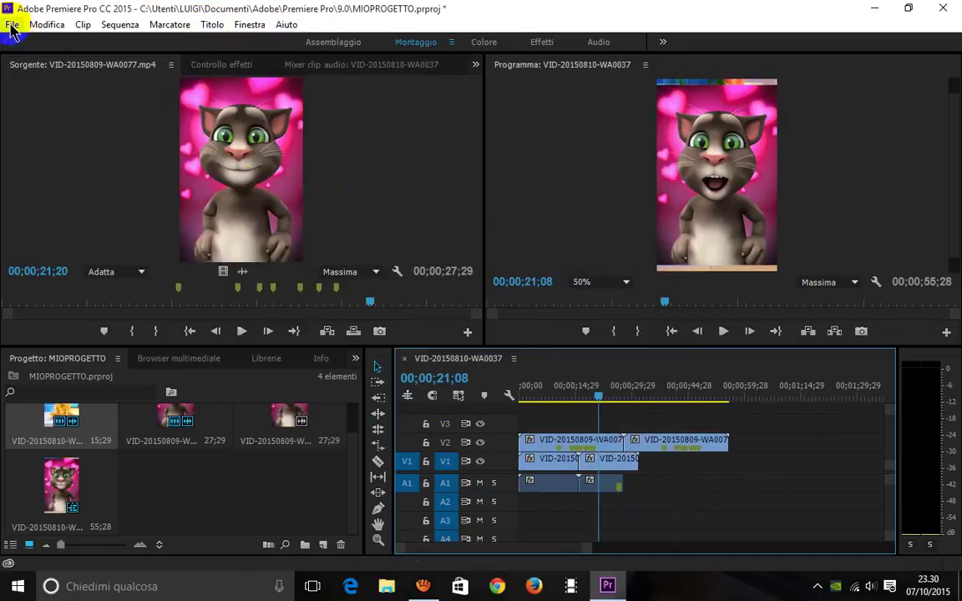
left_click(12, 24)
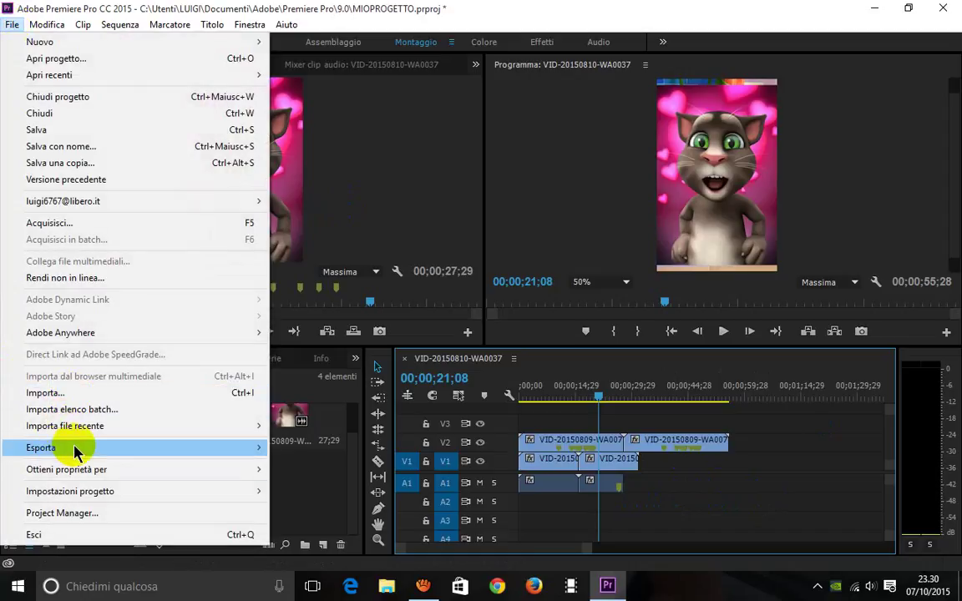
mouse_move(250, 451)
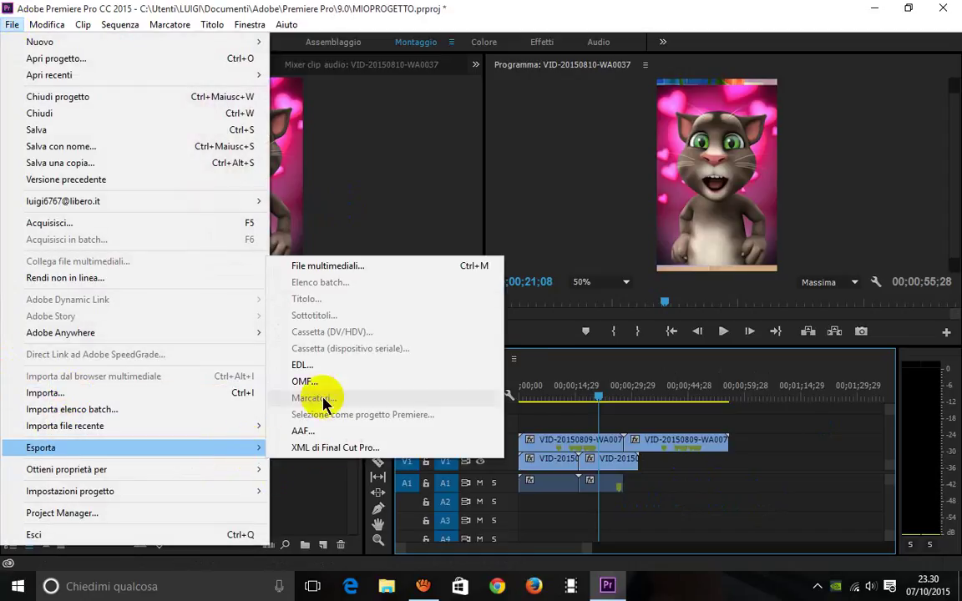
left_click(332, 267)
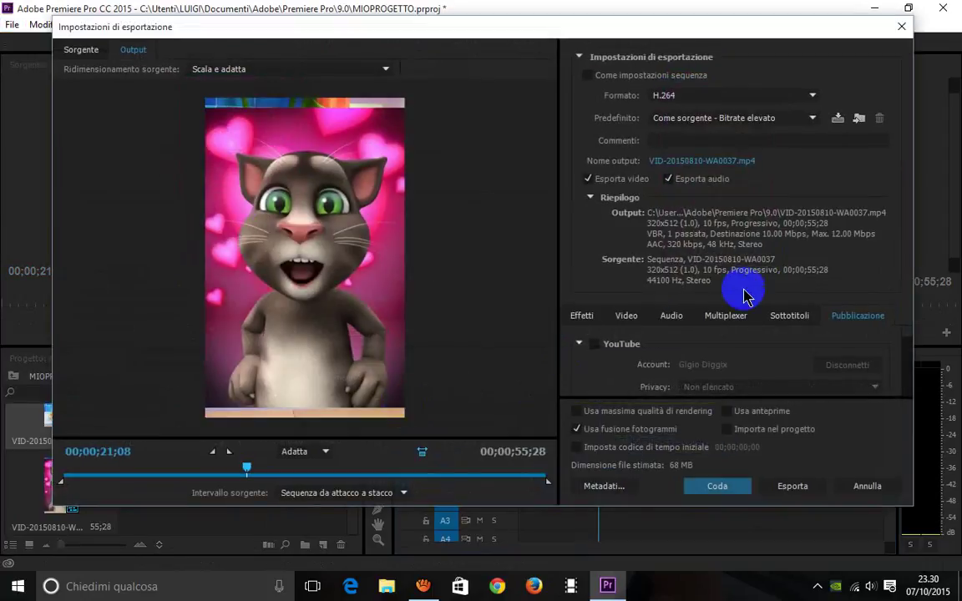
- Enable YouTube publishing with privacy set to Pubblico, and turn on Usa anteprime
left_click(595, 344)
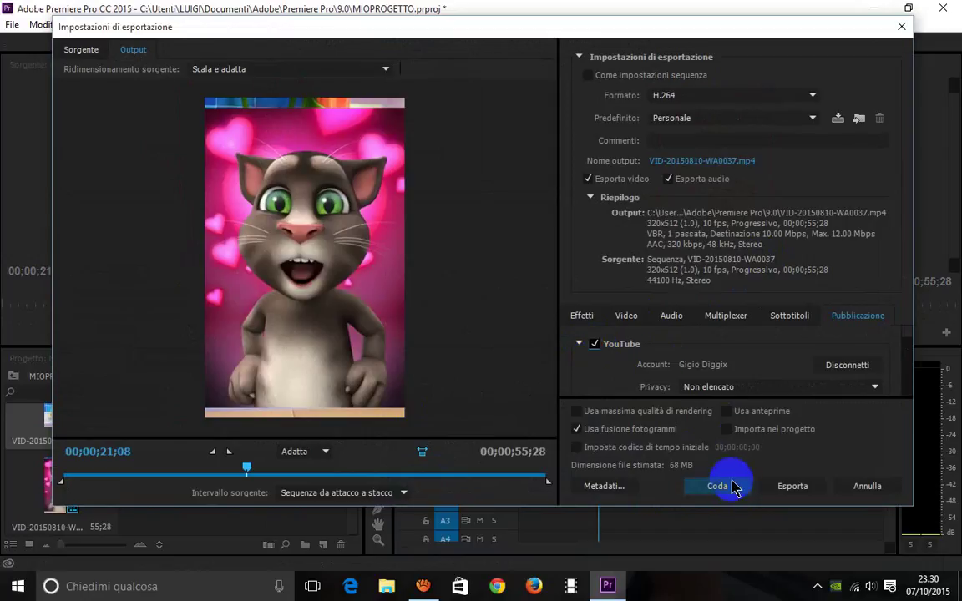
left_click(868, 387)
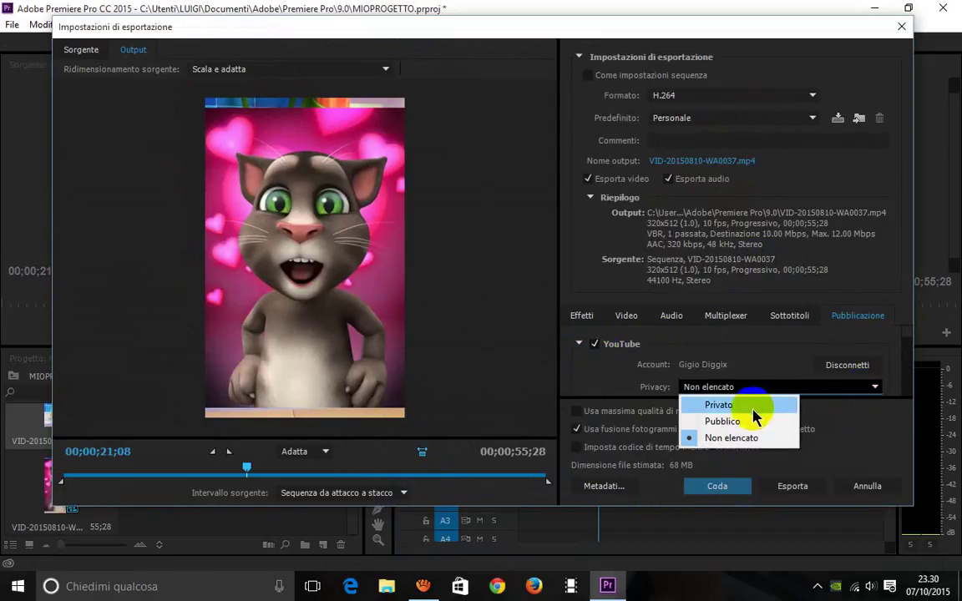
left_click(717, 421)
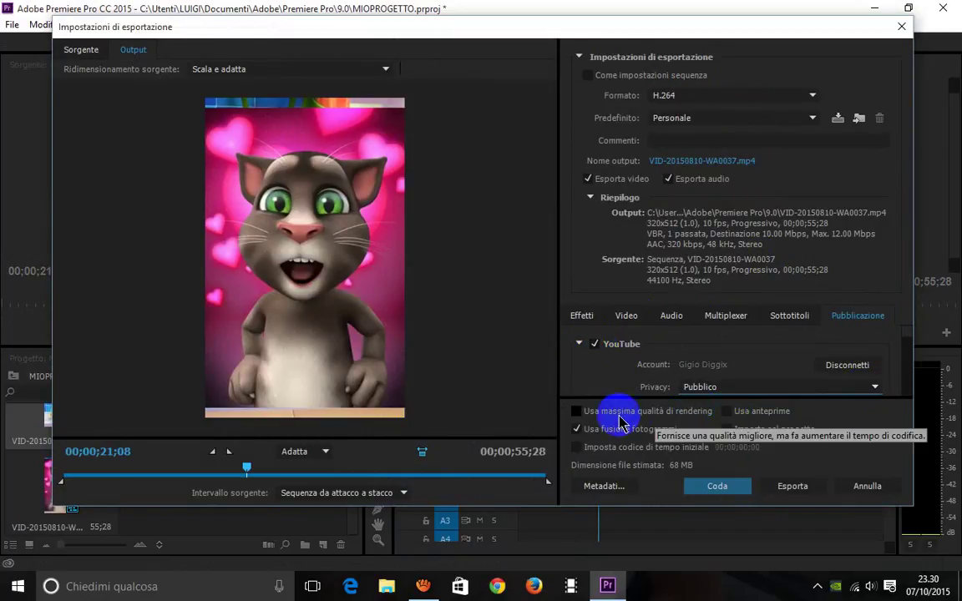
left_click(727, 412)
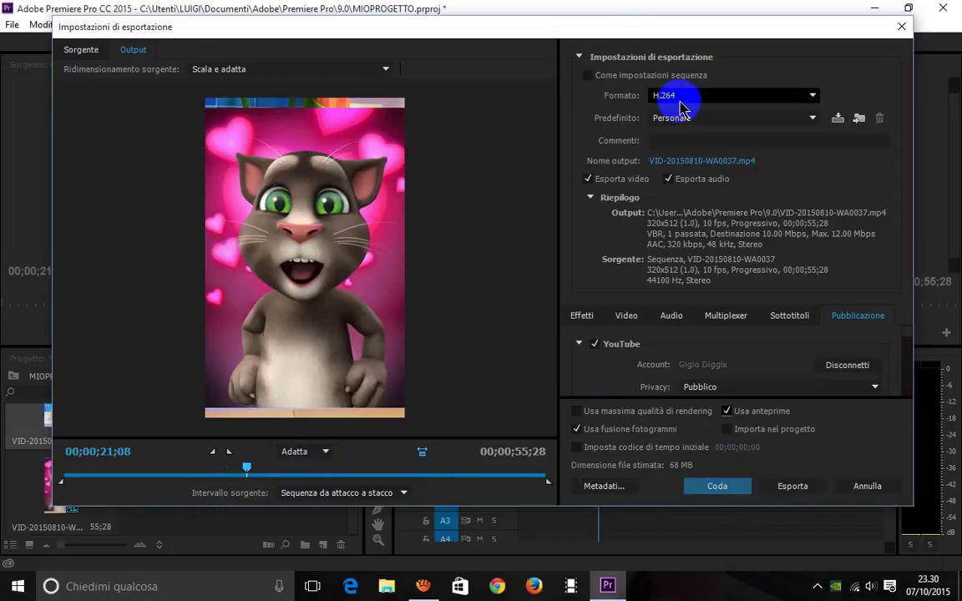
- Apply the Tablet Android - 1080p 25 preset and start exporting the sequence
left_click(692, 125)
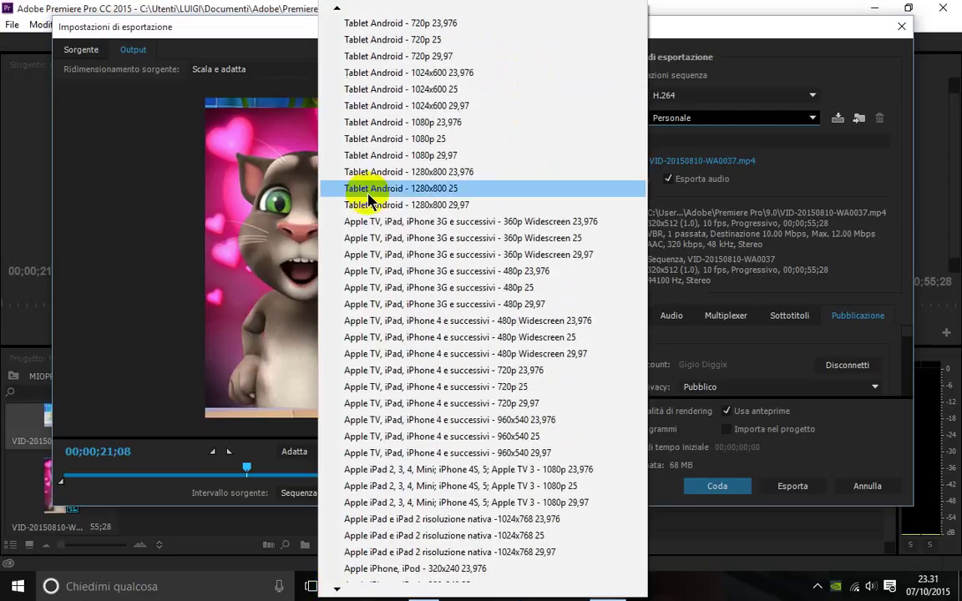
left_click(411, 138)
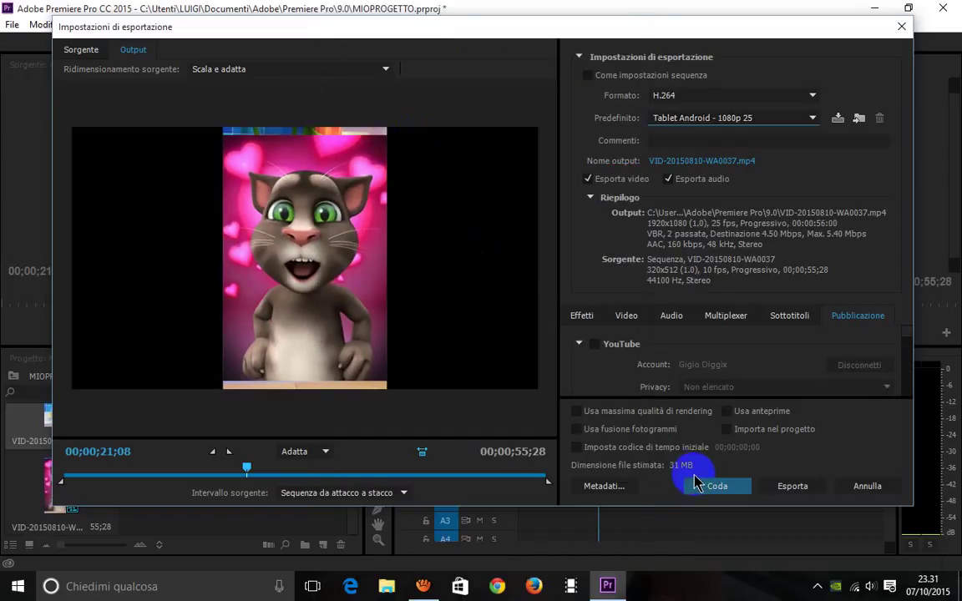
left_click(810, 489)
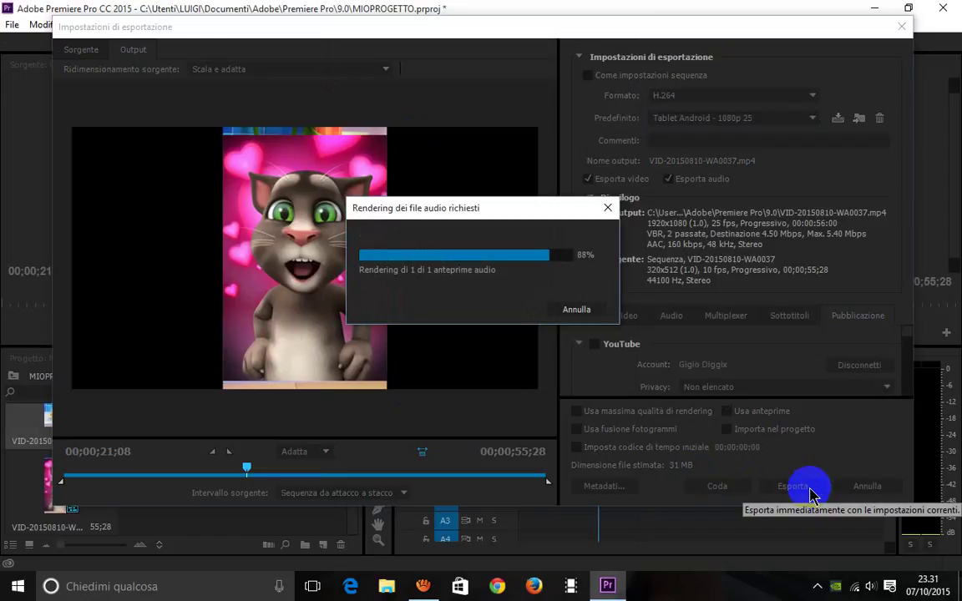